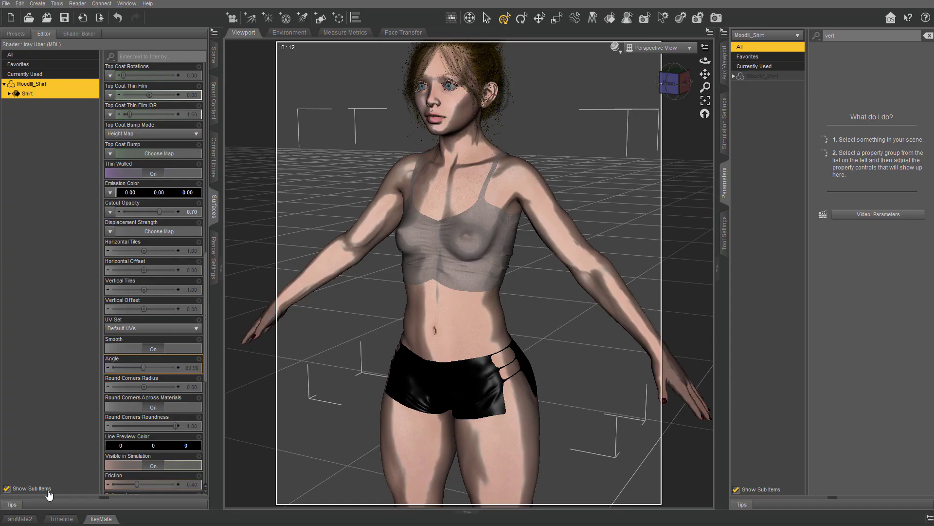
# Collapse the entire scene hierarchy and expand the Ems for Unreal figure to show its child items
pyautogui.moveTo(674, 83)
pyautogui.mouseDown()
pyautogui.moveTo(626, 84)
pyautogui.moveTo(674, 83)
pyautogui.mouseUp()
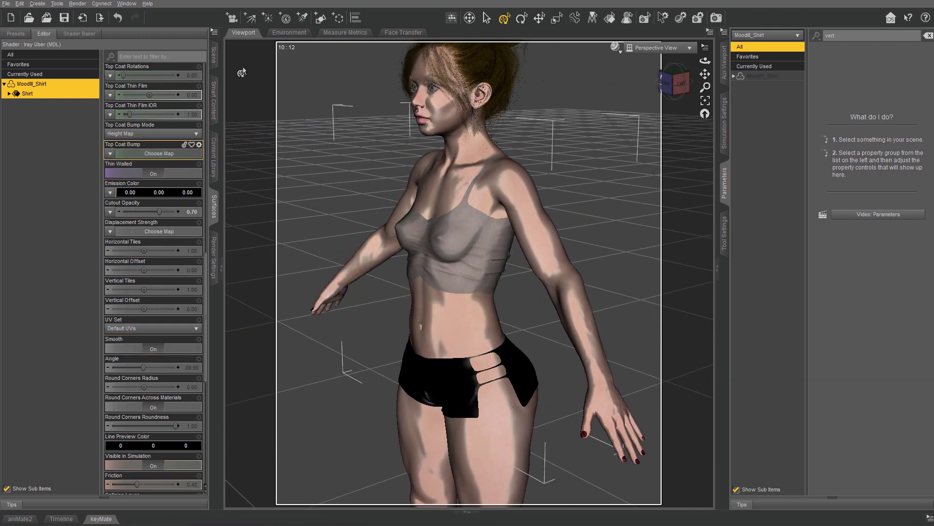
pyautogui.click(214, 59)
pyautogui.rightClick(54, 204)
pyautogui.moveTo(97, 268)
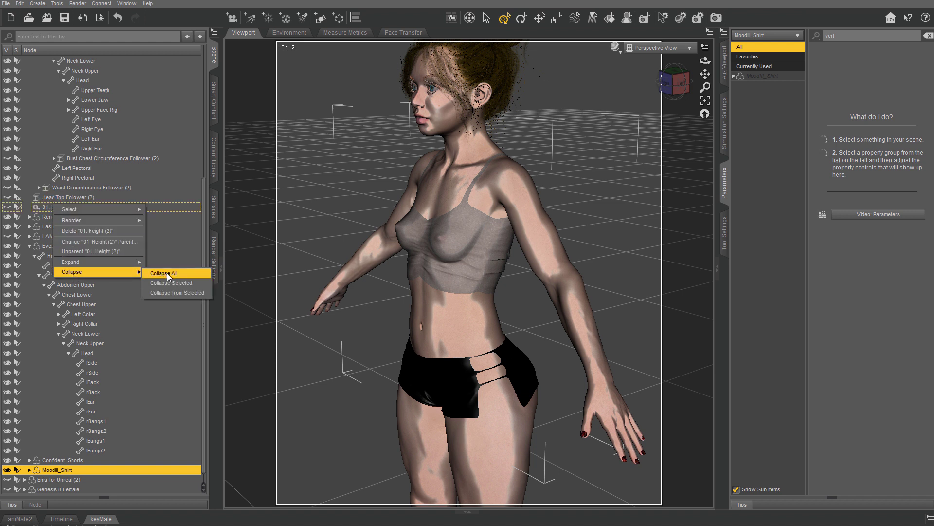
pyautogui.click(167, 271)
pyautogui.click(25, 148)
# Add a dForce Dynamic Surface modifier to Confident_Shorts
pyautogui.click(71, 229)
pyautogui.click(70, 236)
pyautogui.click(90, 226)
pyautogui.click(88, 235)
pyautogui.click(81, 226)
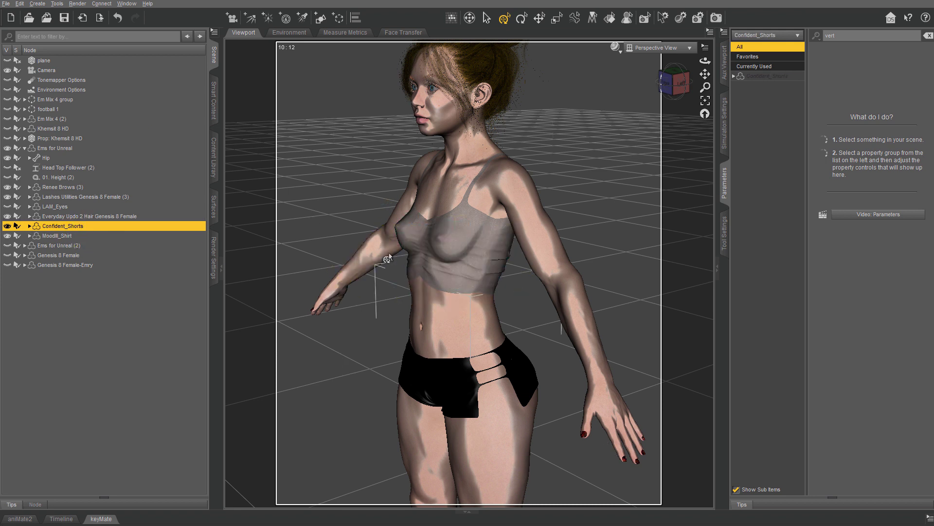
pyautogui.click(18, 4)
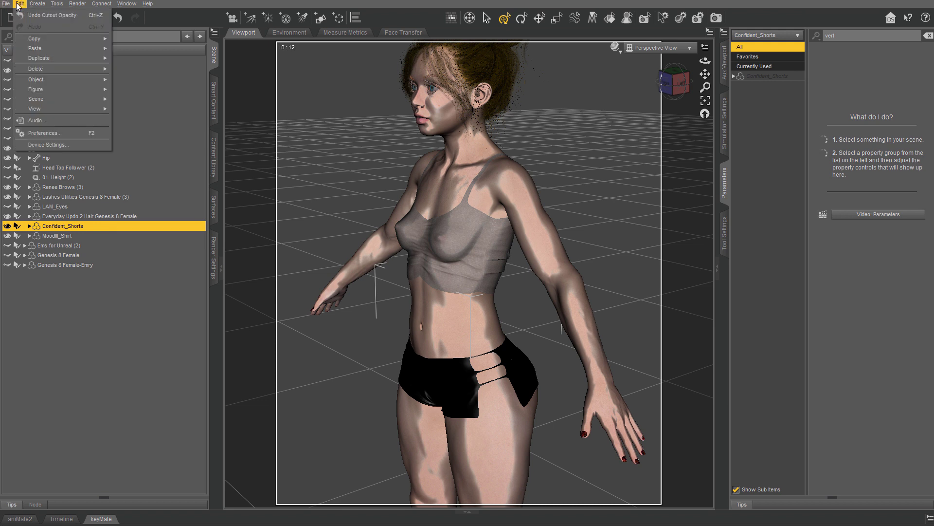
pyautogui.moveTo(48, 79)
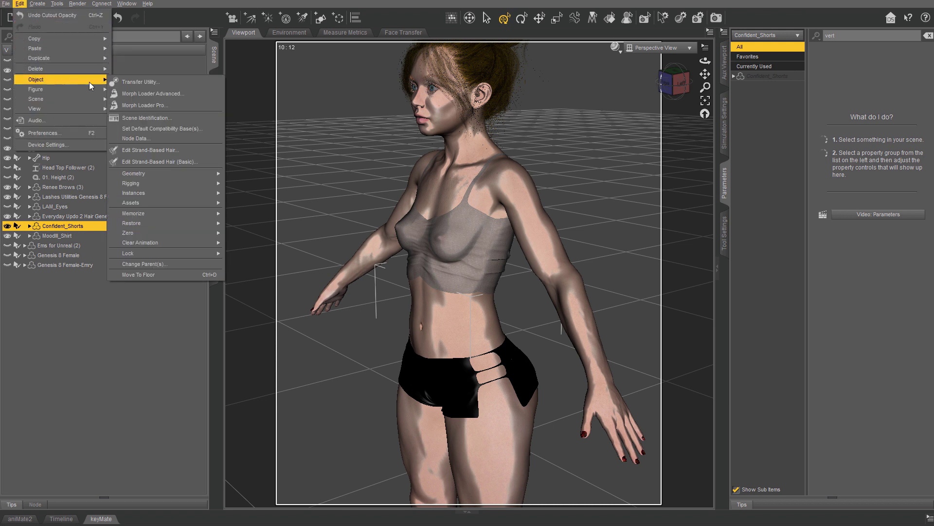
pyautogui.moveTo(157, 176)
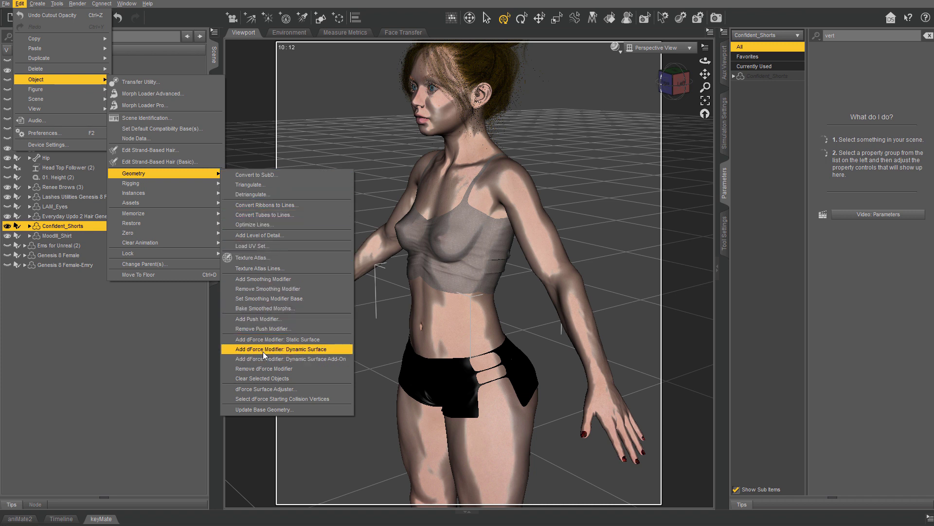
pyautogui.click(279, 349)
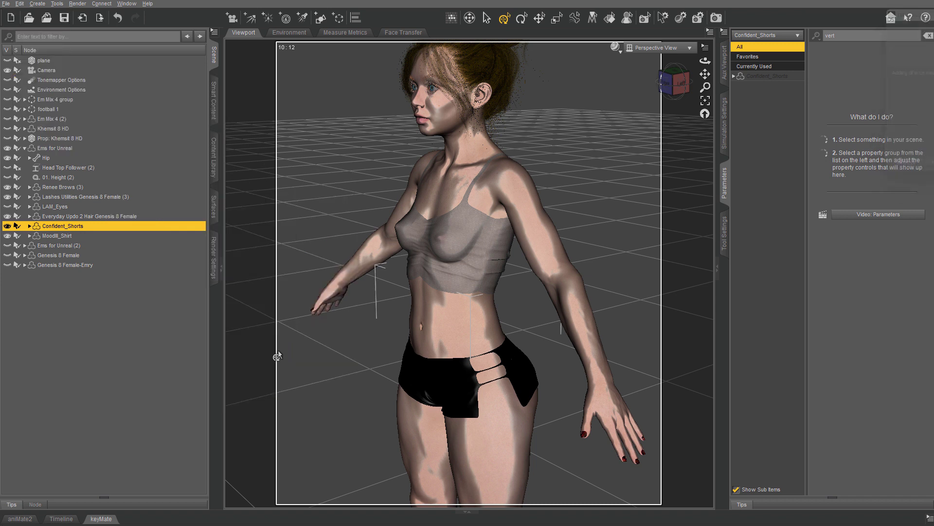
# Add a dForce Dynamic Surface modifier to the MoodIII_Shirt item
pyautogui.click(80, 237)
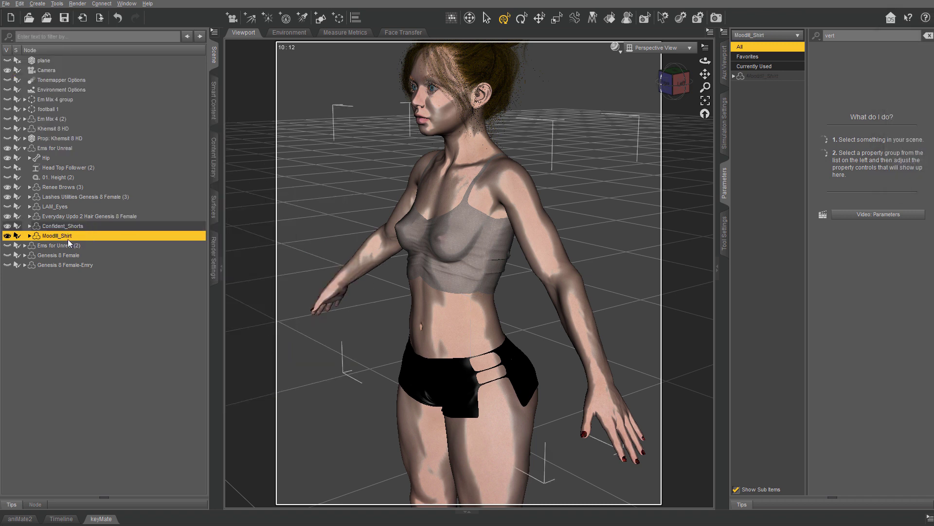
pyautogui.click(21, 4)
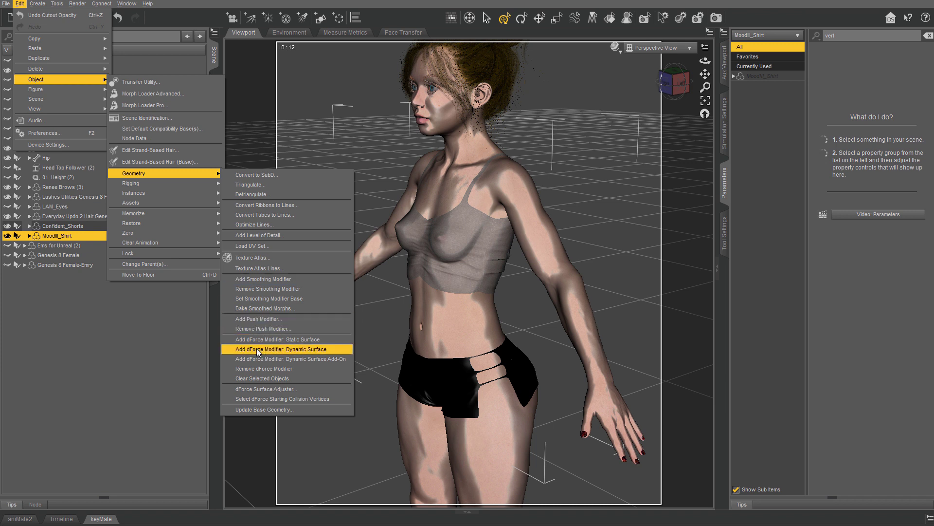
pyautogui.click(273, 348)
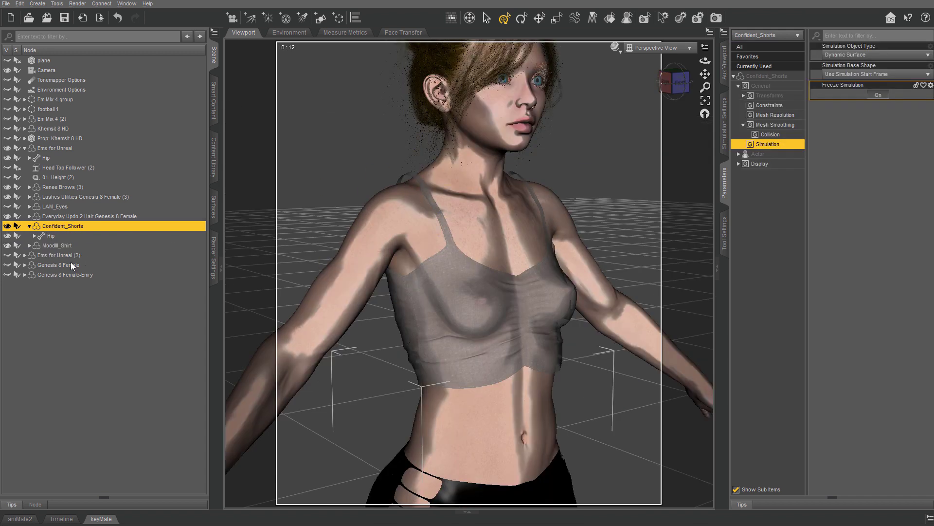
# Create a dForce modifier weight node parented to the shirt
pyautogui.click(73, 247)
pyautogui.click(36, 4)
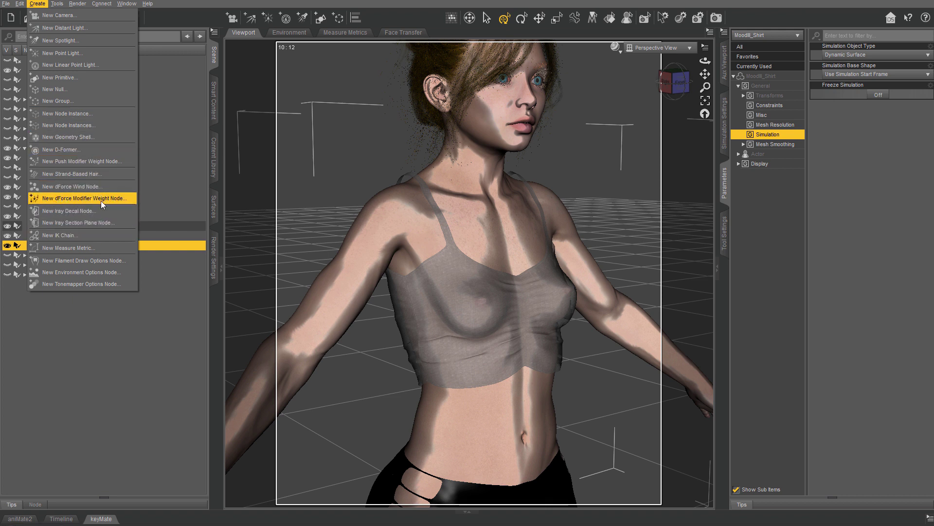
pyautogui.click(67, 199)
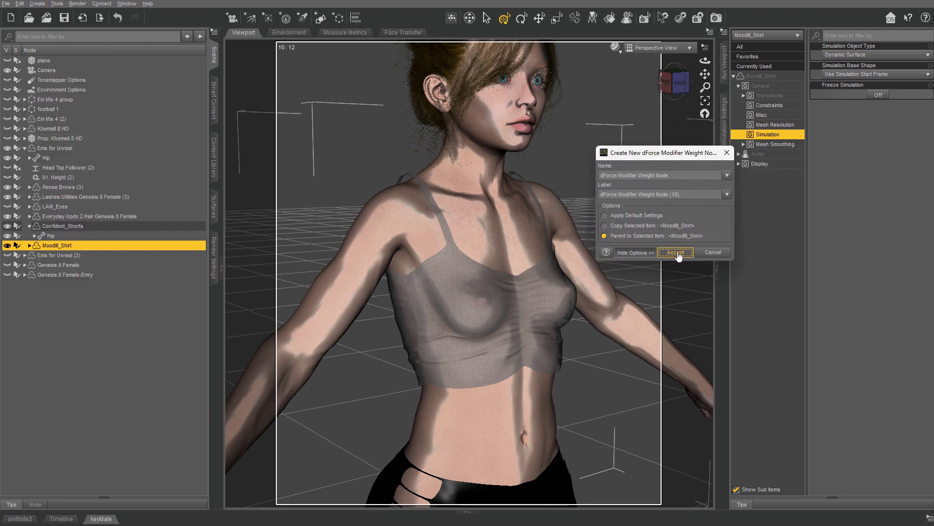
pyautogui.click(676, 252)
# Activate the Node Weight Map Brush and remove the Rigid Weights maps from the shirt and Confident_Shorts
pyautogui.click(57, 3)
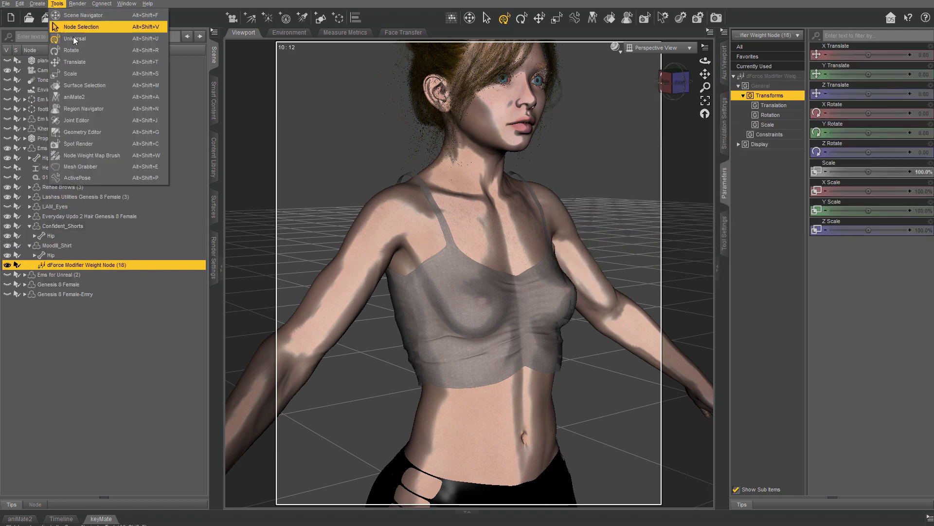
pyautogui.click(92, 155)
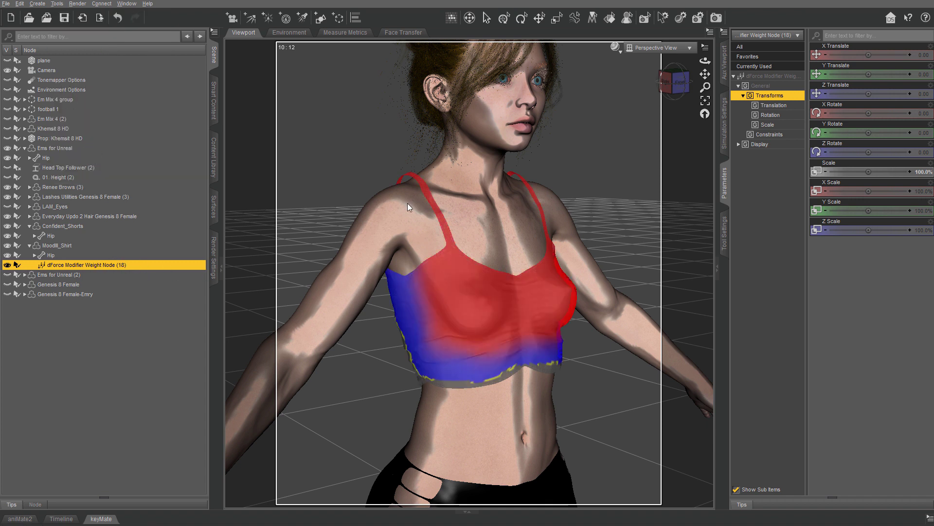
pyautogui.click(724, 232)
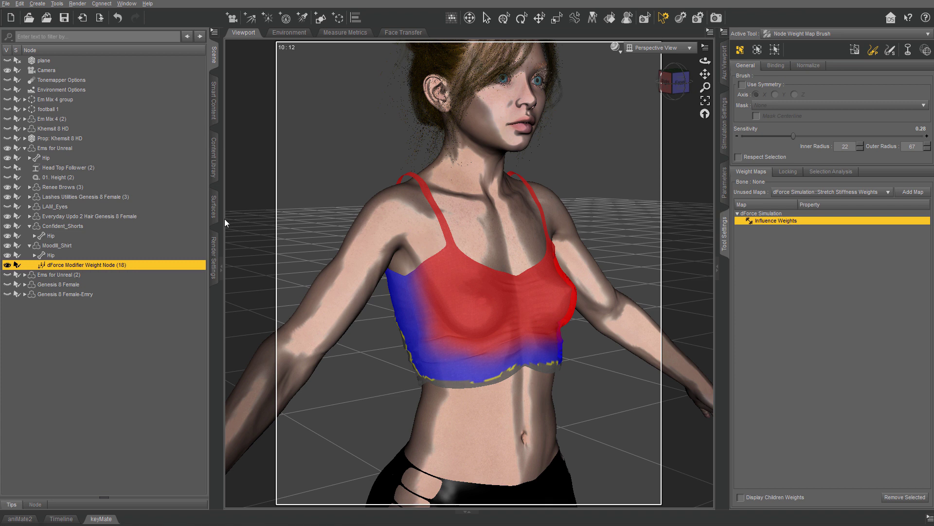
pyautogui.click(78, 245)
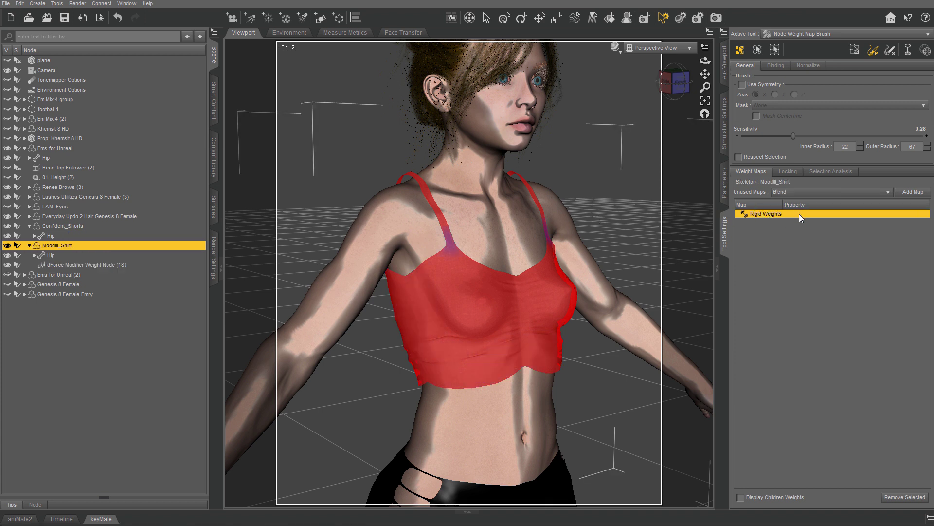
pyautogui.rightClick(812, 213)
pyautogui.click(848, 259)
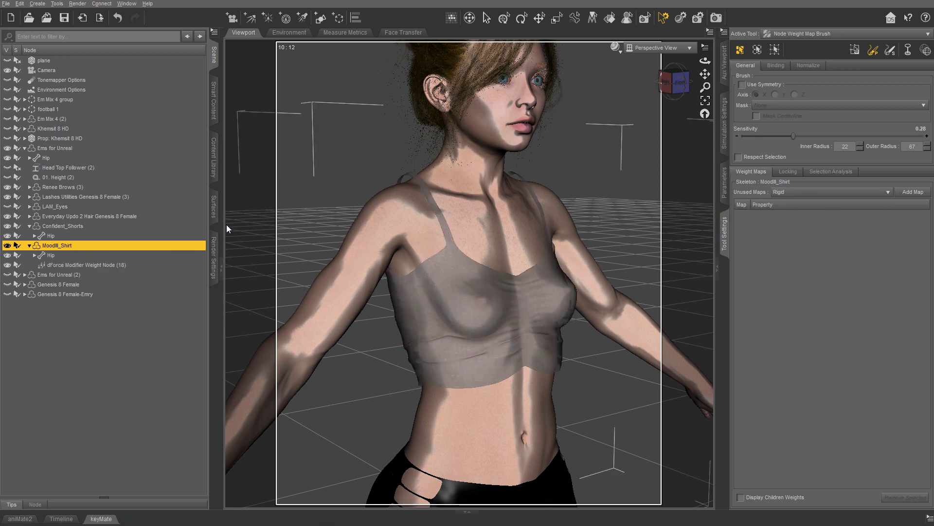
pyautogui.click(64, 227)
pyautogui.rightClick(787, 215)
pyautogui.click(827, 261)
# Paint full influence weights over the front, sides and back of the shirt with a brush sensitivity of 0.82
pyautogui.click(83, 265)
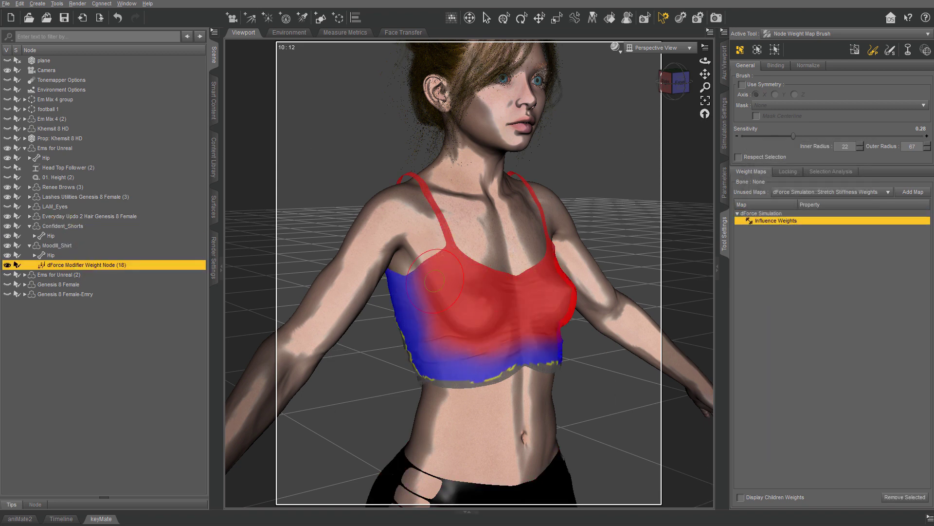
pyautogui.click(892, 136)
pyautogui.moveTo(667, 80)
pyautogui.mouseDown()
pyautogui.moveTo(706, 74)
pyautogui.moveTo(677, 79)
pyautogui.mouseUp()
pyautogui.moveTo(478, 252)
pyautogui.mouseDown()
pyautogui.moveTo(515, 320)
pyautogui.moveTo(513, 271)
pyautogui.mouseUp()
pyautogui.moveTo(676, 78); pyautogui.dragTo(673, 77)
pyautogui.moveTo(554, 210)
pyautogui.mouseDown()
pyautogui.moveTo(526, 192)
pyautogui.moveTo(502, 315)
pyautogui.moveTo(464, 297)
pyautogui.moveTo(472, 282)
pyautogui.moveTo(404, 214)
pyautogui.moveTo(409, 278)
pyautogui.moveTo(463, 281)
pyautogui.mouseUp()
pyautogui.moveTo(671, 83); pyautogui.dragTo(669, 87)
pyautogui.moveTo(455, 201)
pyautogui.mouseDown()
pyautogui.moveTo(414, 253)
pyautogui.moveTo(439, 284)
pyautogui.mouseUp()
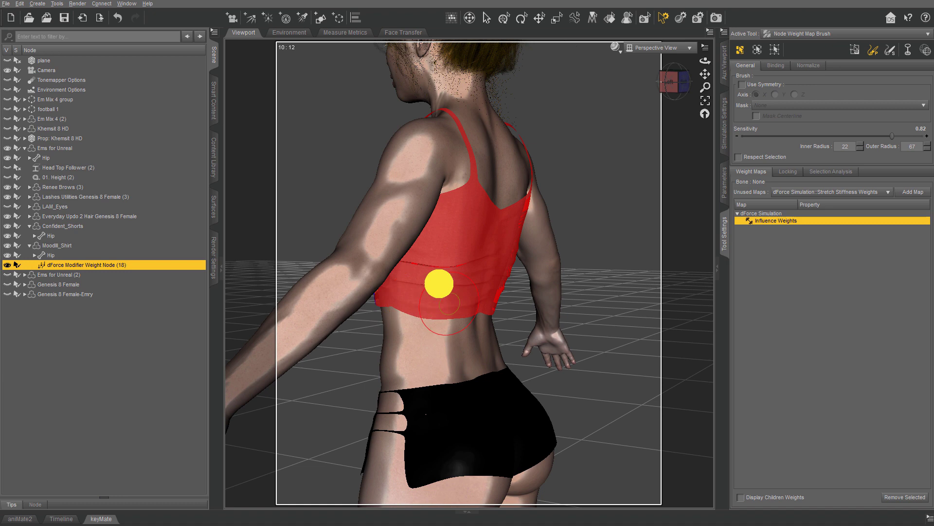
pyautogui.click(665, 82)
pyautogui.moveTo(488, 265); pyautogui.dragTo(402, 273)
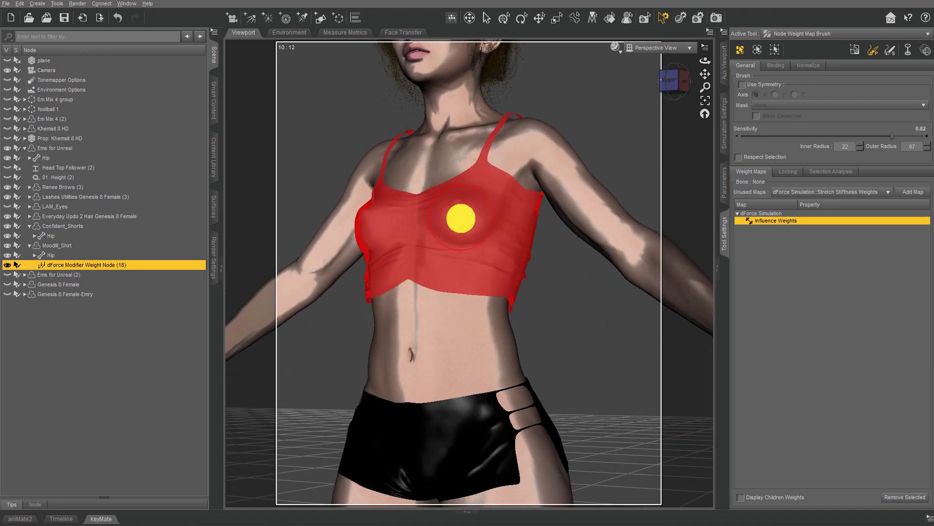
pyautogui.click(672, 82)
# Reduce the influence weights where both front straps meet the shirt, using a brush sensitivity of 0.28
pyautogui.scroll(2, 672, 84)
pyautogui.click(793, 136)
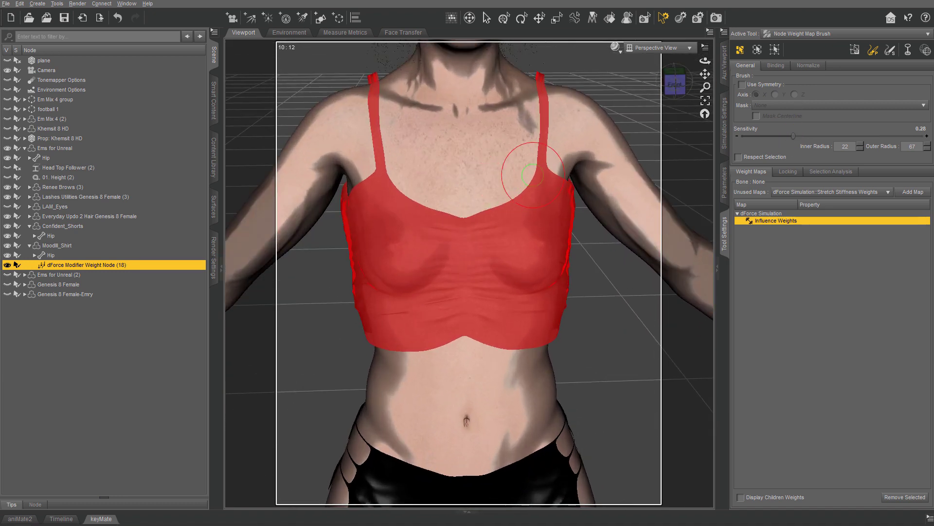
pyautogui.click(541, 163)
pyautogui.moveTo(541, 162); pyautogui.dragTo(541, 168)
pyautogui.moveTo(381, 173); pyautogui.dragTo(380, 161)
pyautogui.press('alt')
pyautogui.press('alt')
pyautogui.press('alt')
pyautogui.click(672, 83)
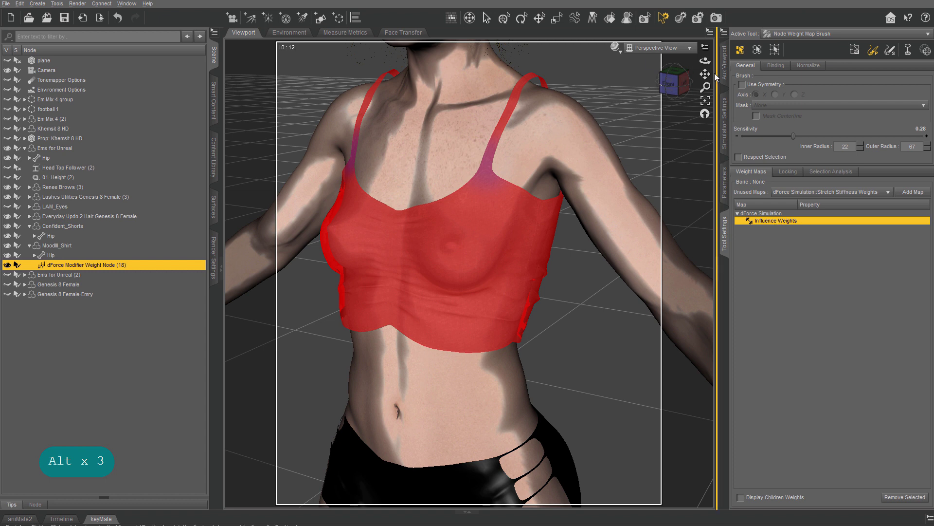
# Create a dForce modifier weight node parented to Confident_Shorts and add a dForce Simulation Influence Weights map to it
pyautogui.moveTo(715, 70); pyautogui.dragTo(701, 75)
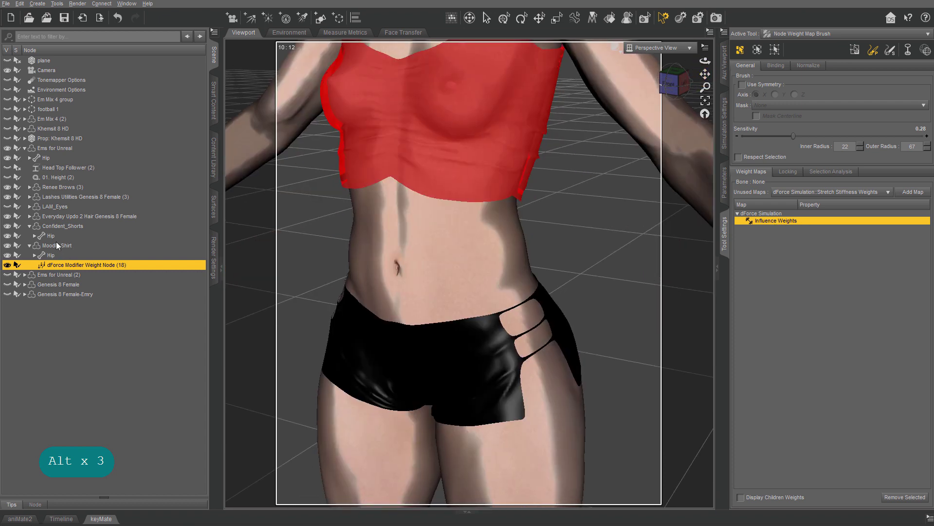
pyautogui.click(63, 226)
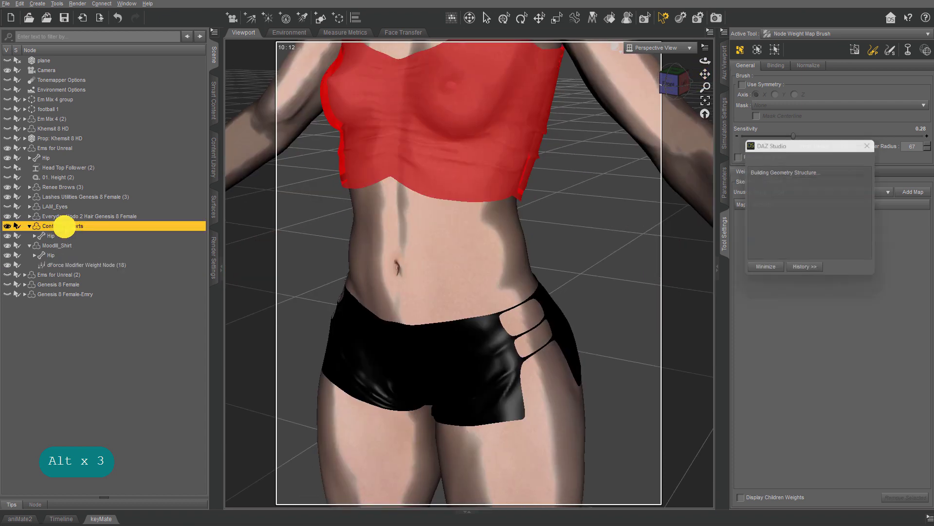
pyautogui.click(37, 3)
pyautogui.click(81, 201)
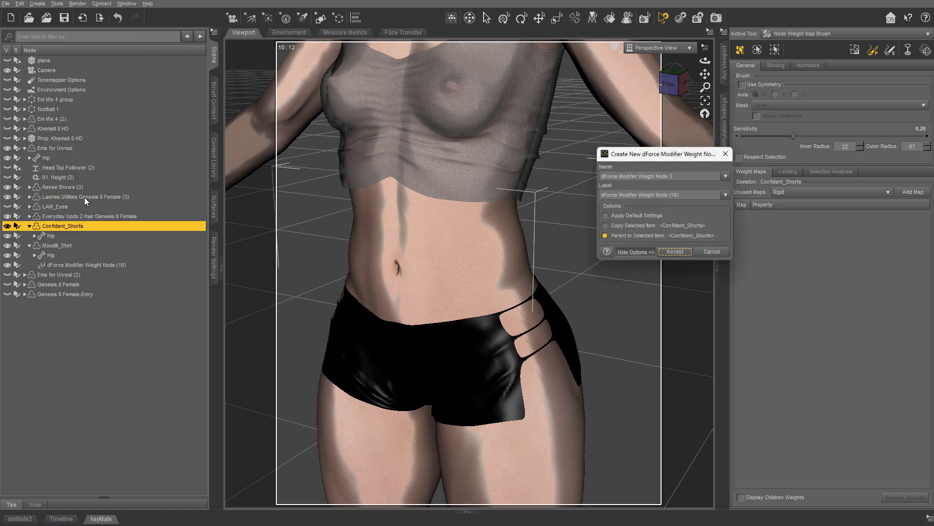
pyautogui.press('Return')
pyautogui.click(628, 224)
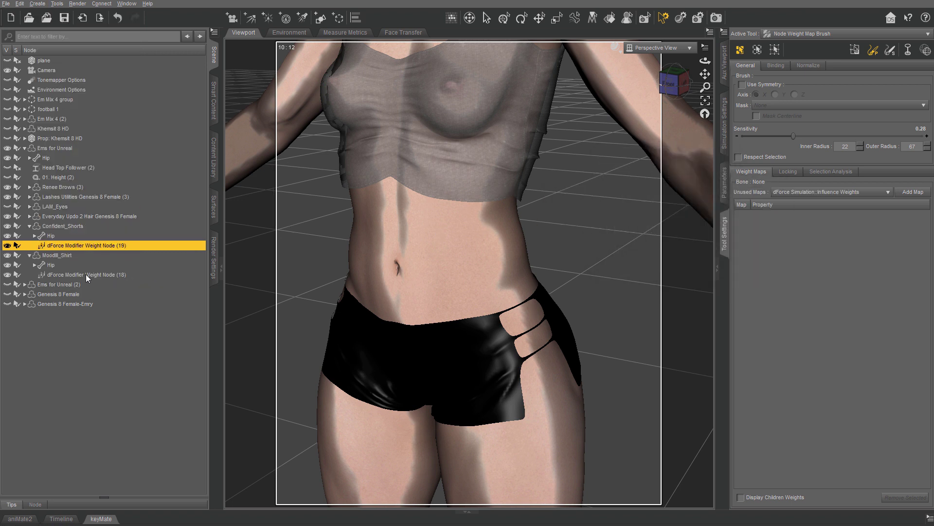
pyautogui.click(913, 194)
pyautogui.moveTo(680, 78)
pyautogui.mouseDown()
pyautogui.moveTo(672, 84)
pyautogui.moveTo(680, 83)
pyautogui.mouseUp()
pyautogui.moveTo(459, 340)
pyautogui.keyDown('alt'); pyautogui.mouseDown()
pyautogui.moveTo(502, 357)
pyautogui.moveTo(463, 355)
pyautogui.moveTo(456, 364)
pyautogui.mouseUp(); pyautogui.keyUp('alt')
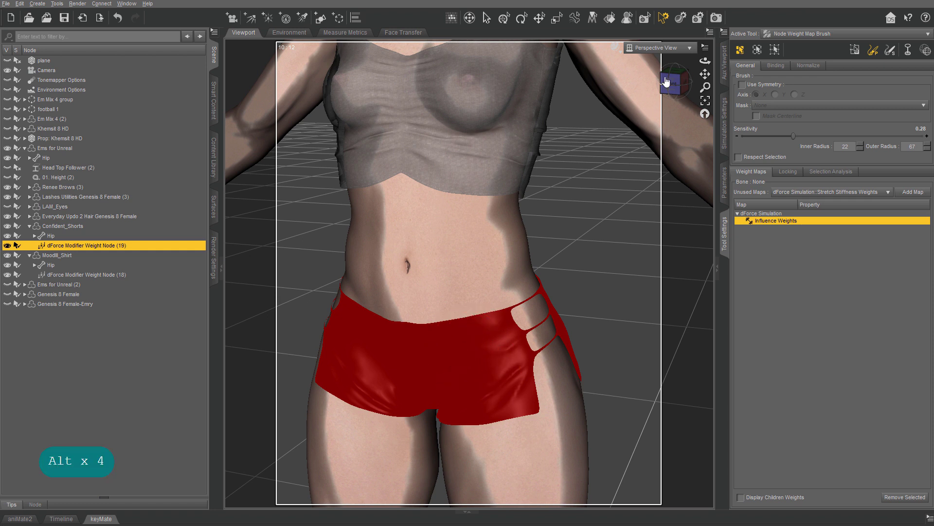
pyautogui.click(673, 83)
# Review the Simulation parameters of Confident_Shorts, including the Freeze Simulation setting
pyautogui.click(73, 256)
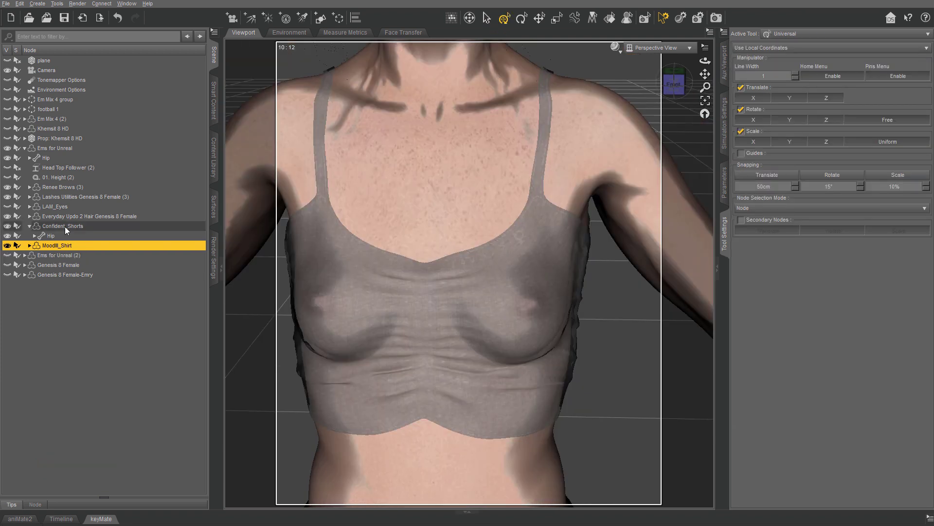
pyautogui.click(66, 226)
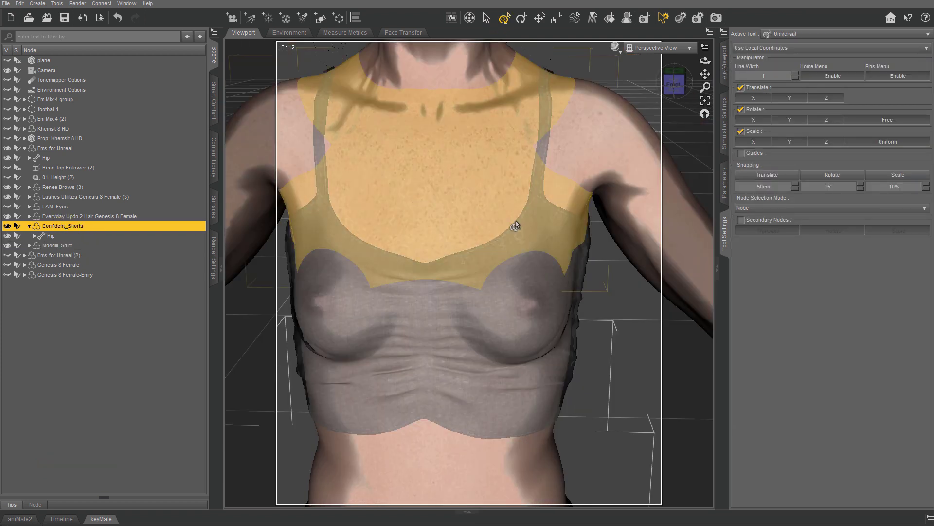
pyautogui.click(725, 185)
pyautogui.doubleClick(768, 86)
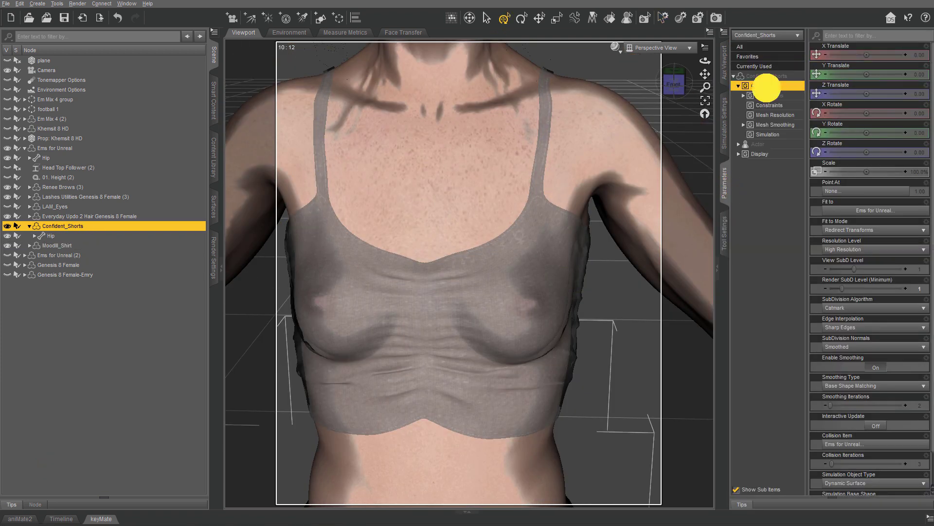
pyautogui.click(777, 135)
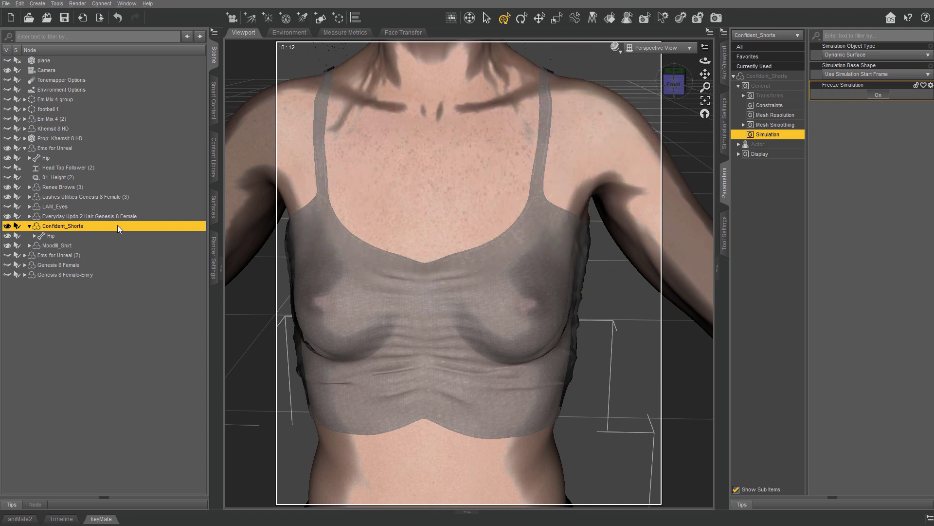
pyautogui.moveTo(705, 74); pyautogui.dragTo(675, 84)
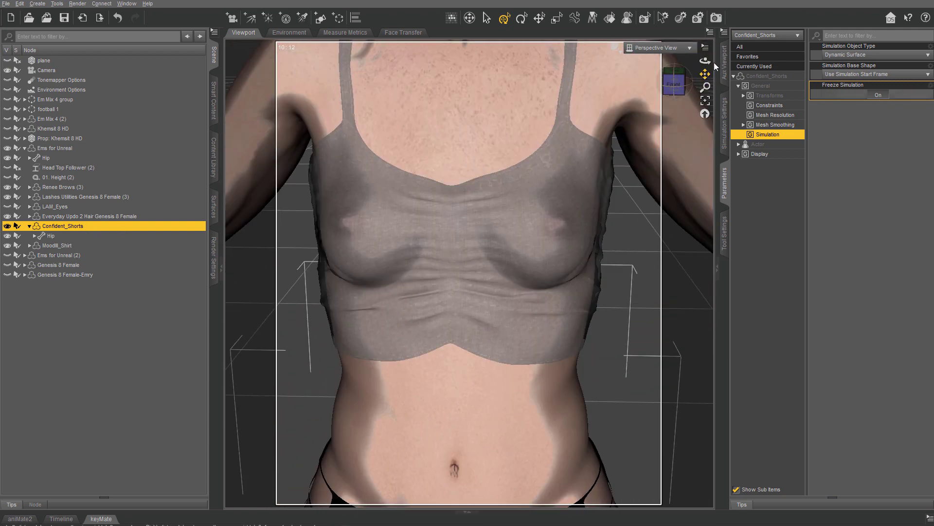
pyautogui.scroll(-3, 695, 79)
# Turn off mesh smoothing for the shirt and inspect its fit from the side
pyautogui.click(63, 246)
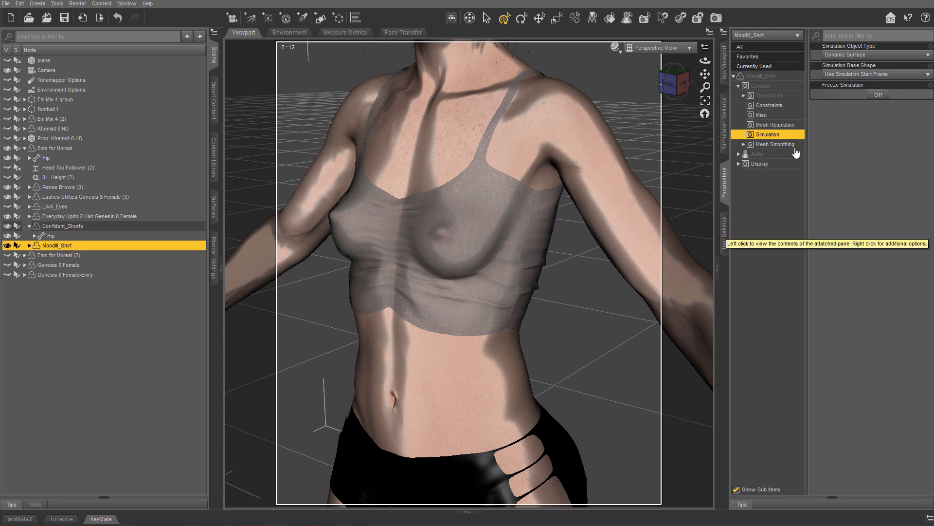
pyautogui.click(771, 154)
pyautogui.click(771, 154)
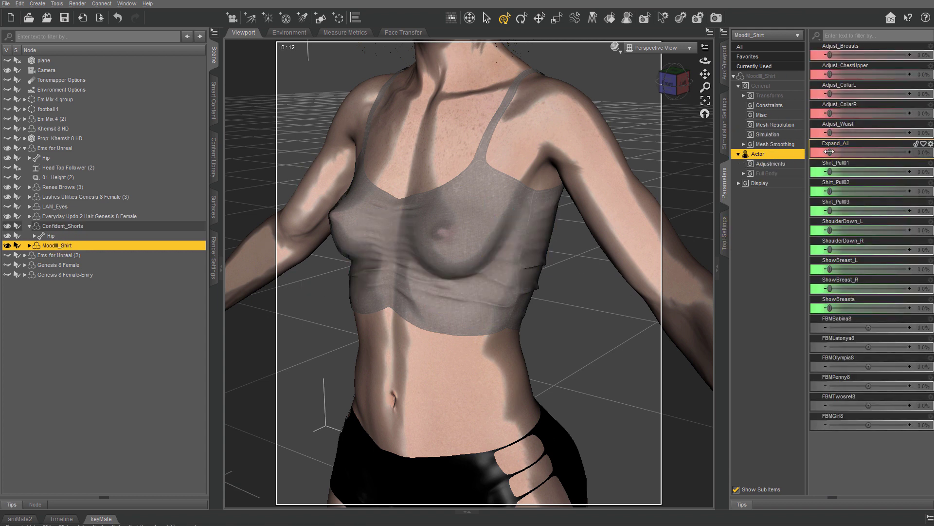
pyautogui.click(775, 145)
pyautogui.click(842, 53)
pyautogui.moveTo(657, 81); pyautogui.dragTo(682, 79)
# Set the shirt's Expand_All adjustment to about 45.3% and check the looser fit from both sides
pyautogui.click(771, 163)
pyautogui.moveTo(831, 93)
pyautogui.mouseDown()
pyautogui.moveTo(820, 92)
pyautogui.moveTo(830, 93)
pyautogui.mouseUp()
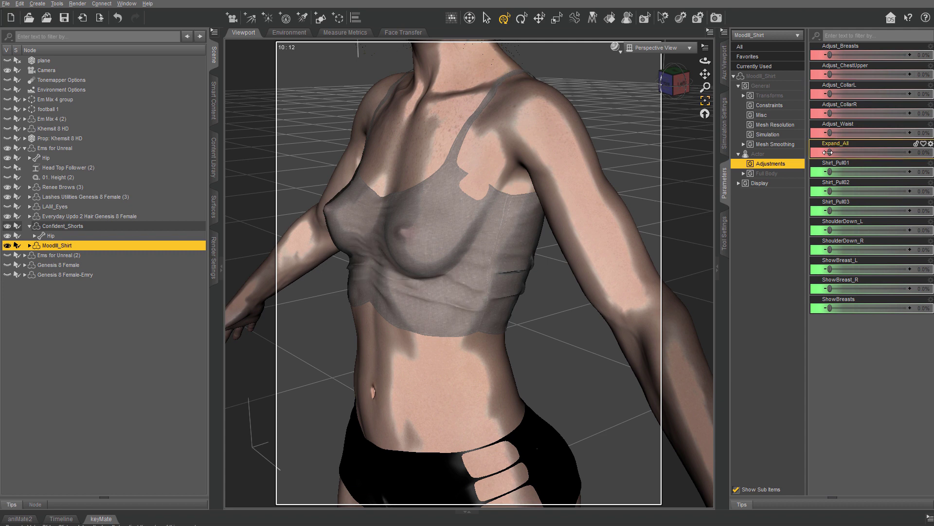
pyautogui.moveTo(827, 152); pyautogui.dragTo(865, 152)
pyautogui.moveTo(678, 87); pyautogui.dragTo(677, 84)
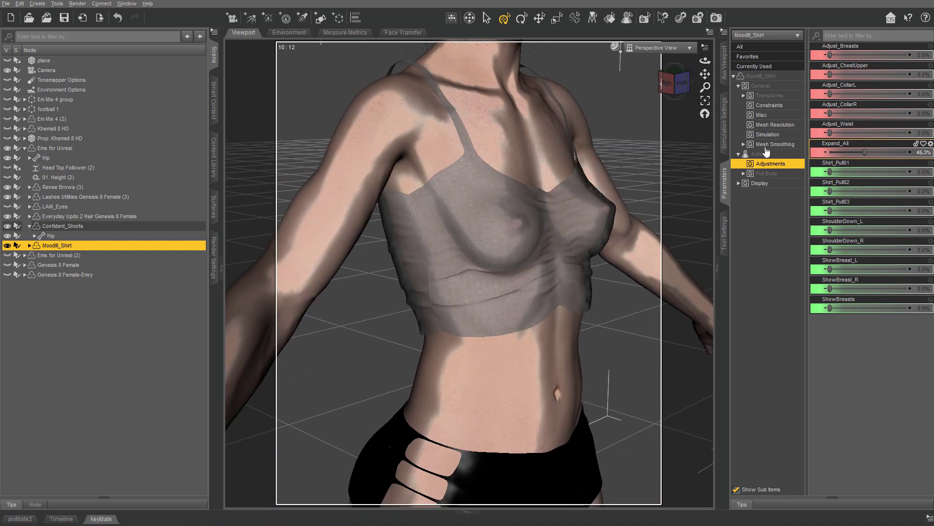
# Turn mesh smoothing back on for Moodlll_Shirt and view the fit around the upper body
pyautogui.click(776, 144)
pyautogui.click(879, 55)
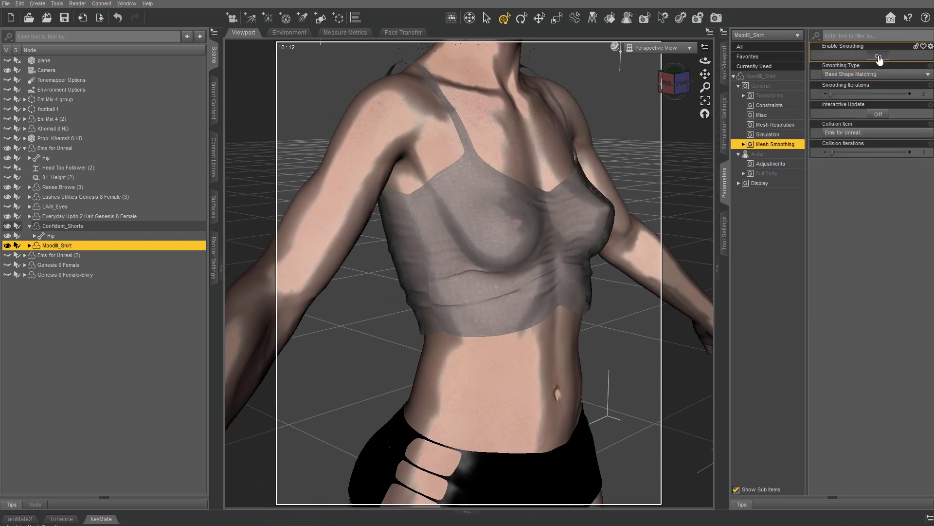
pyautogui.click(679, 80)
pyautogui.moveTo(706, 74); pyautogui.dragTo(708, 73)
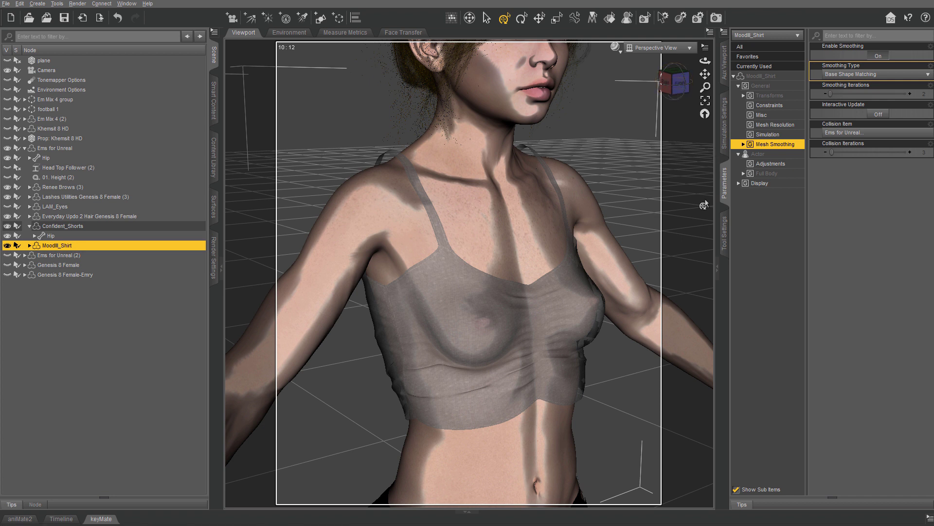
# Review the dForce simulation settings for environment, initialization, duration, quality and collision, keeping Frames To Simulate at Current Frame
pyautogui.click(725, 151)
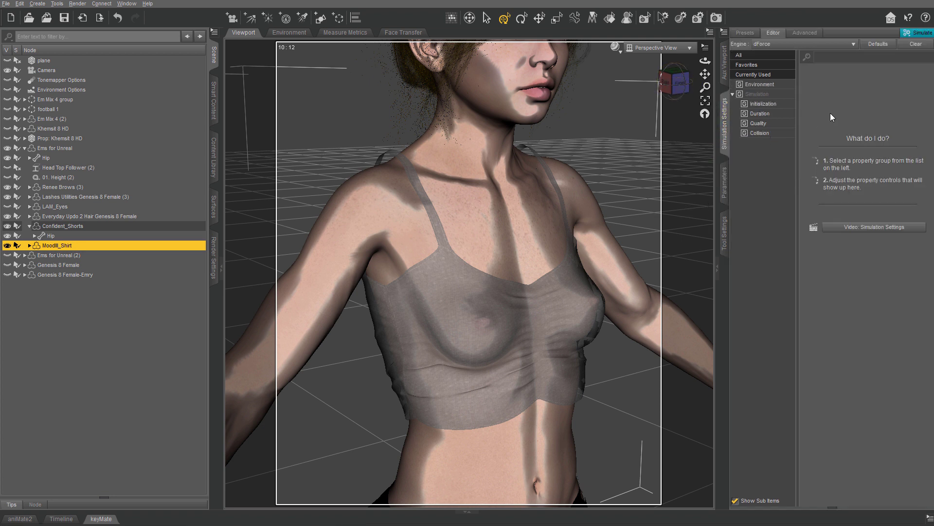
pyautogui.click(761, 86)
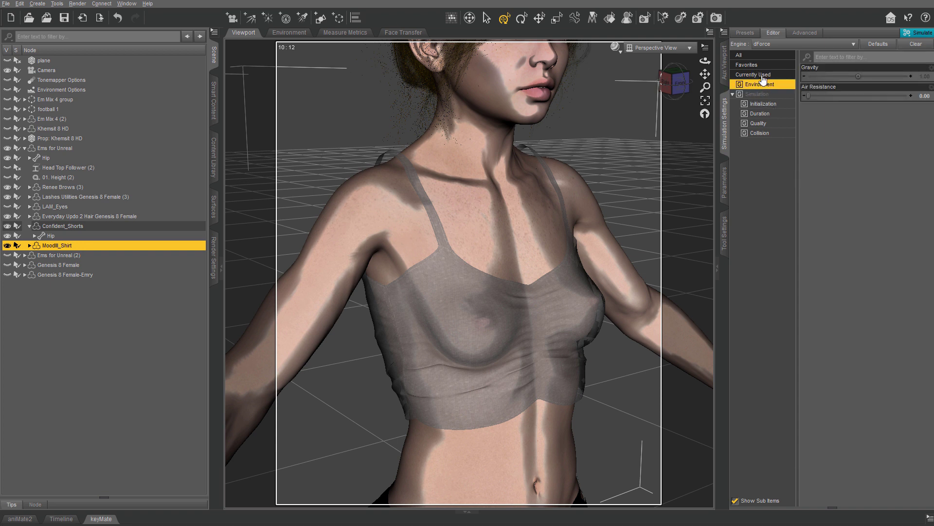
pyautogui.click(762, 75)
pyautogui.click(762, 85)
pyautogui.click(924, 87)
pyautogui.click(767, 95)
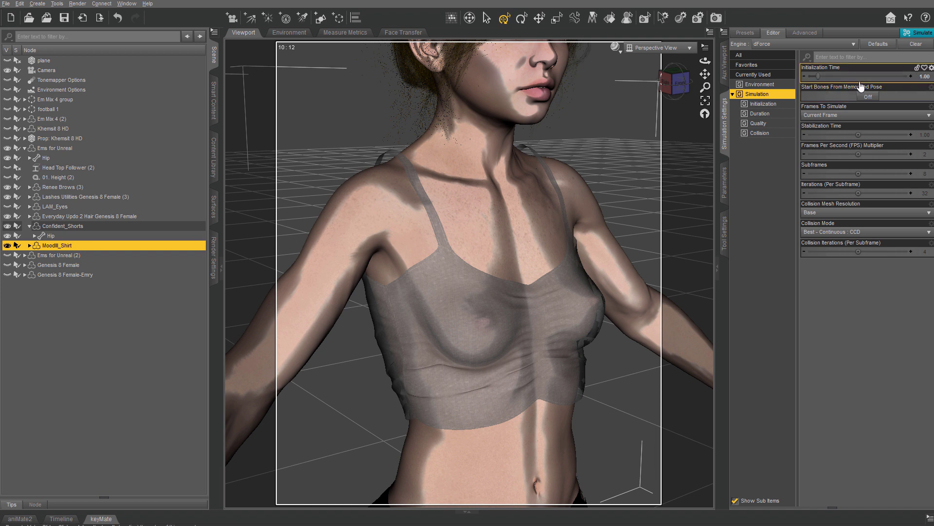
pyautogui.click(772, 106)
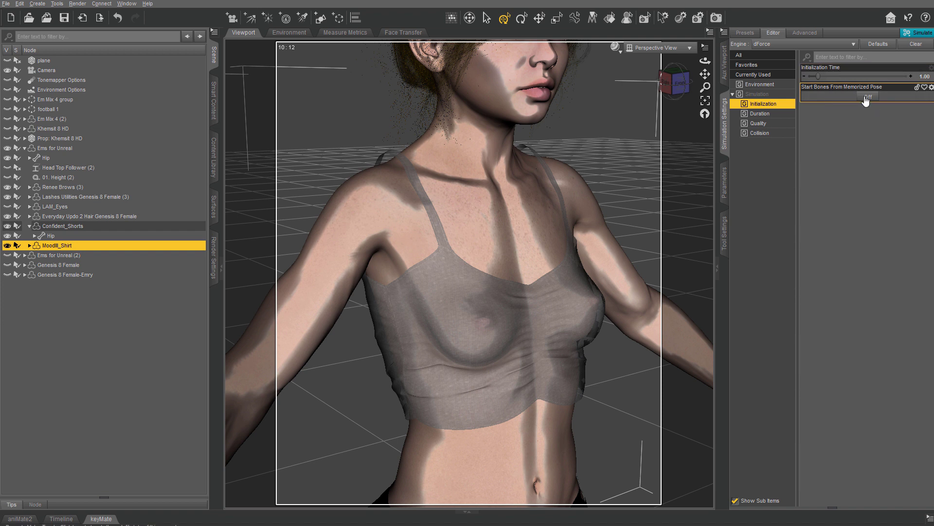
pyautogui.click(760, 114)
pyautogui.click(848, 77)
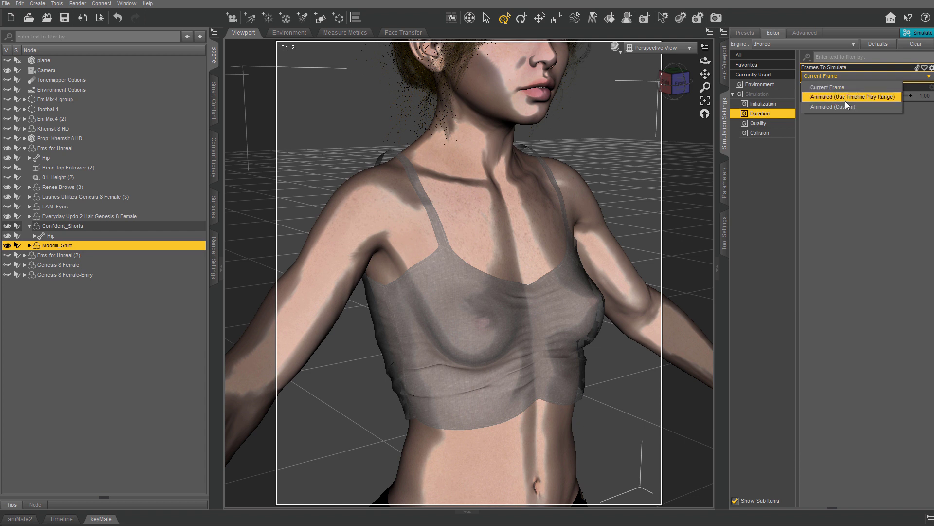
pyautogui.click(825, 86)
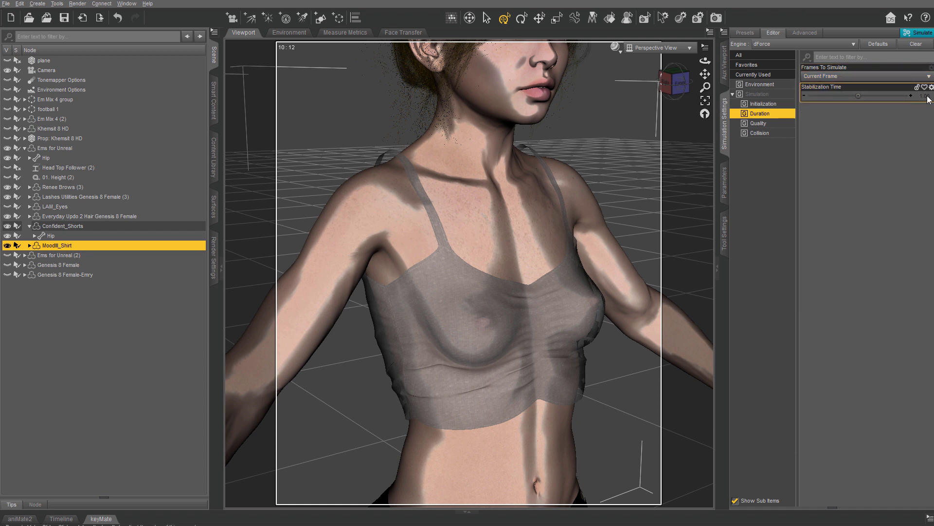
pyautogui.click(767, 124)
pyautogui.click(760, 133)
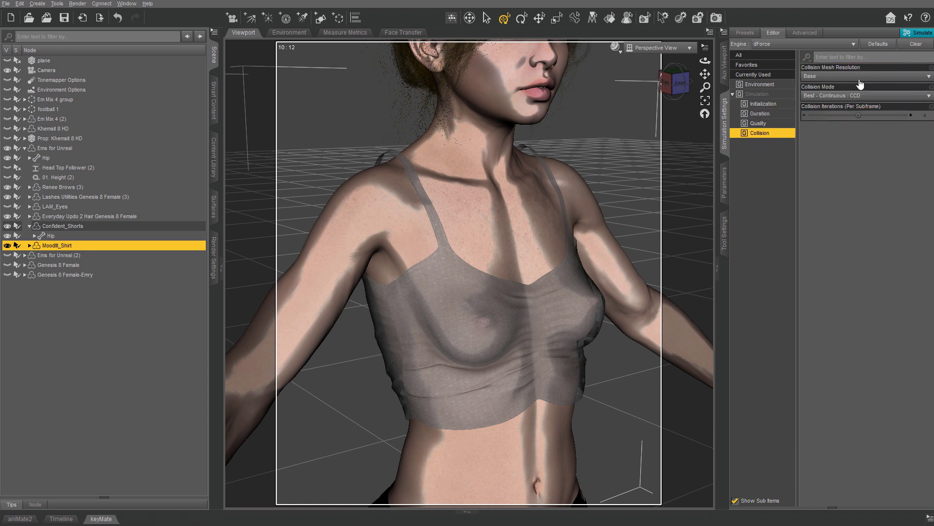
pyautogui.click(772, 114)
# Run the dForce simulation on the current frame and inspect the draped shirt
pyautogui.scroll(-3, 642, 124)
pyautogui.scroll(1, 642, 124)
pyautogui.moveTo(672, 83); pyautogui.dragTo(672, 84)
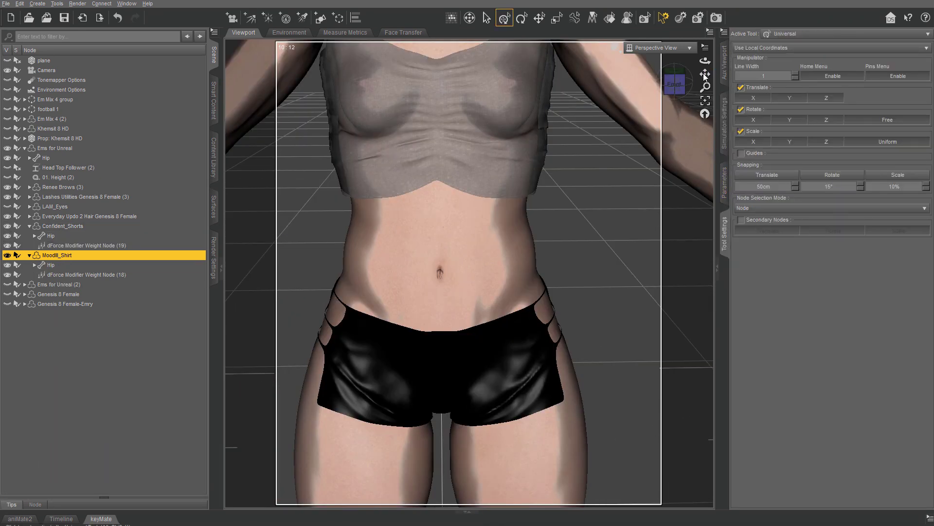
pyautogui.moveTo(705, 76); pyautogui.dragTo(676, 89)
pyautogui.scroll(-2, 673, 93)
pyautogui.click(725, 136)
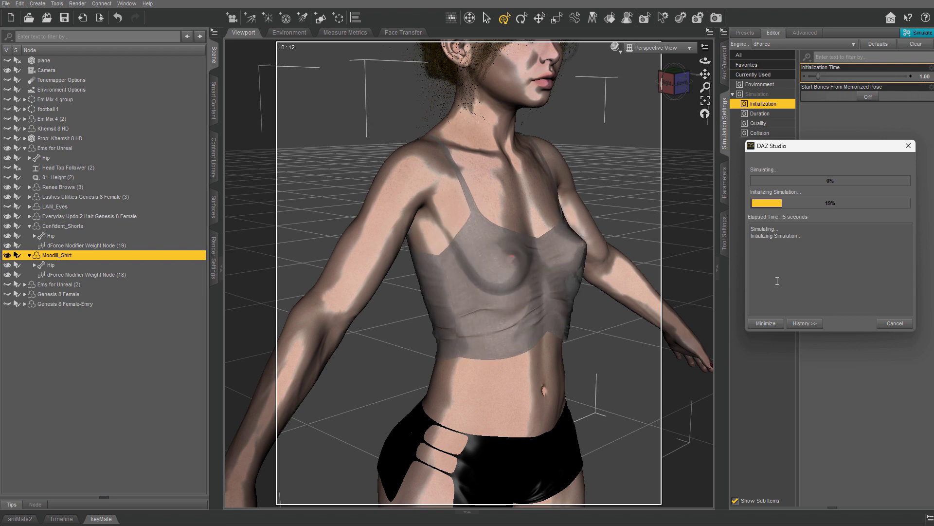
pyautogui.moveTo(674, 80)
pyautogui.mouseDown()
pyautogui.moveTo(705, 69)
pyautogui.moveTo(675, 81)
pyautogui.mouseUp()
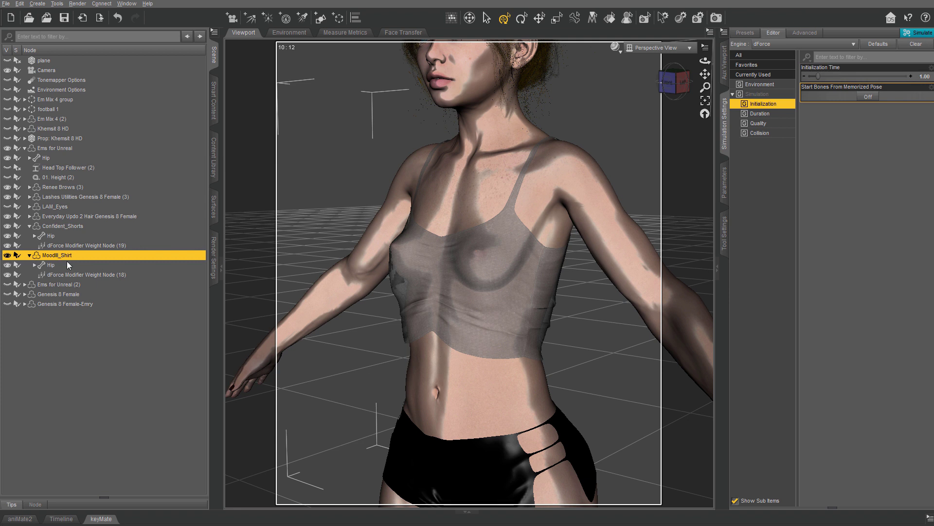
# Clear the dForce simulation from the selected Moodlll_Shirt
pyautogui.click(20, 3)
pyautogui.moveTo(35, 82)
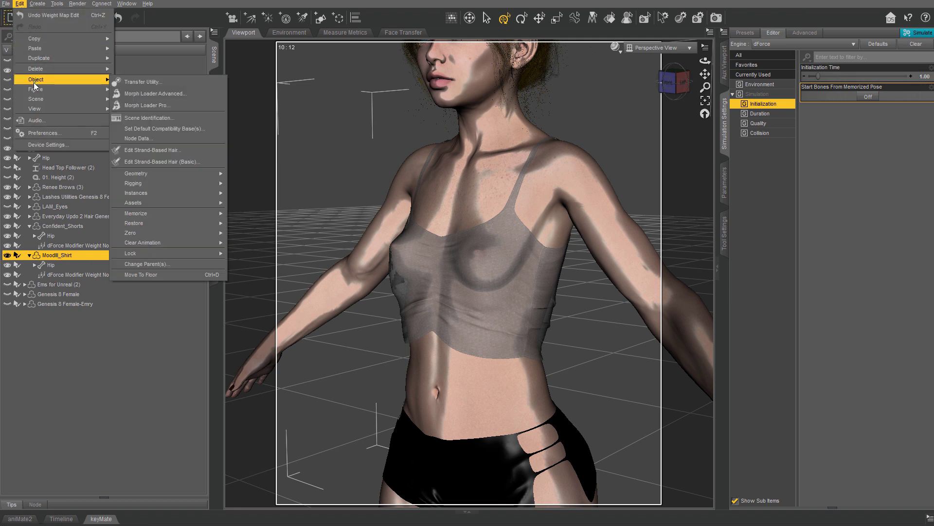
pyautogui.moveTo(140, 175)
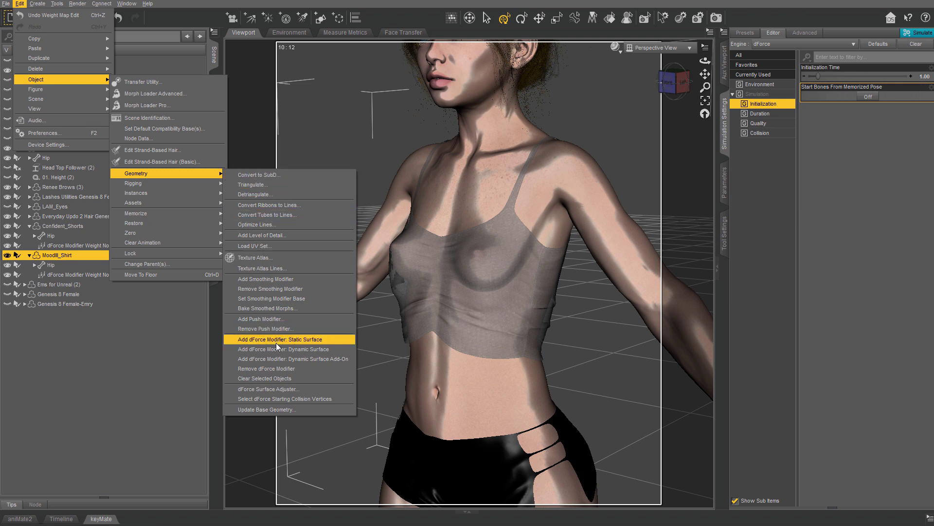
pyautogui.click(275, 378)
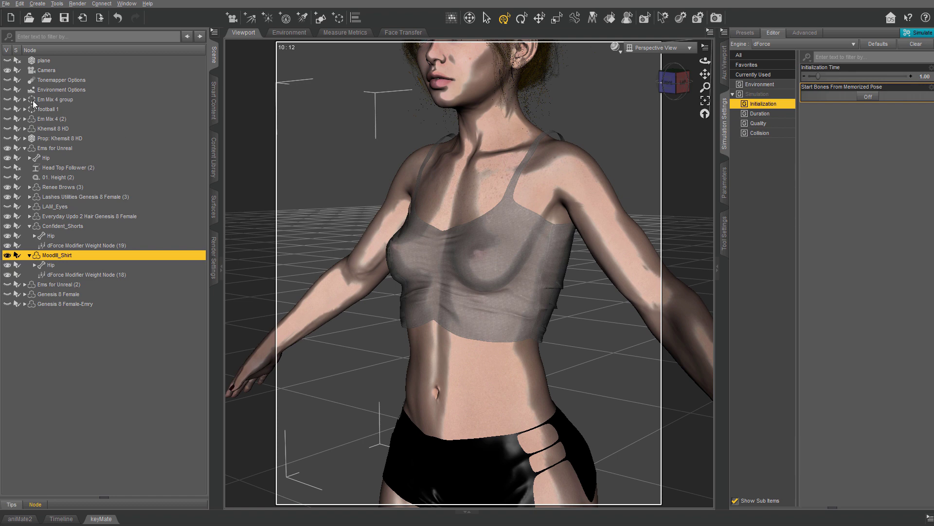
# Set the Friction of the shirt's surface to 0.20
pyautogui.click(215, 214)
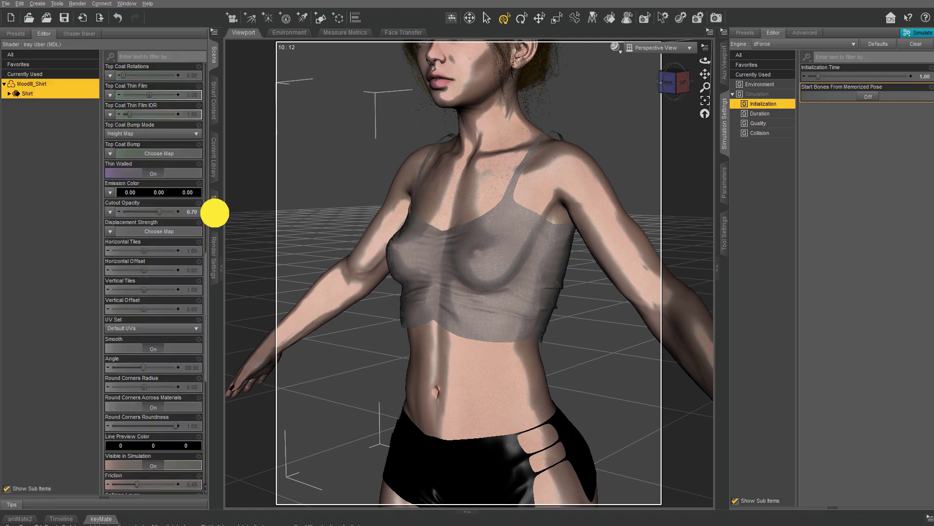
pyautogui.scroll(-10, 165, 191)
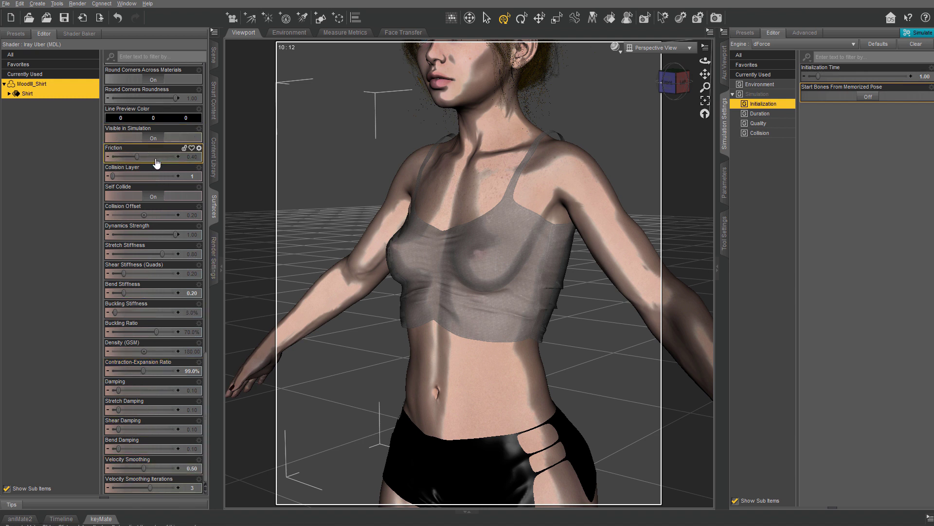
pyautogui.click(193, 156)
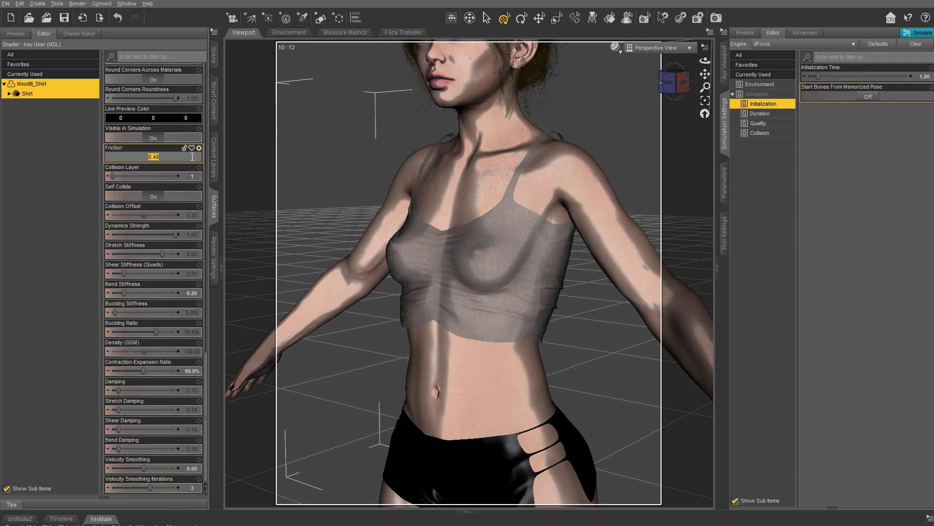
pyautogui.press('BackSpace')
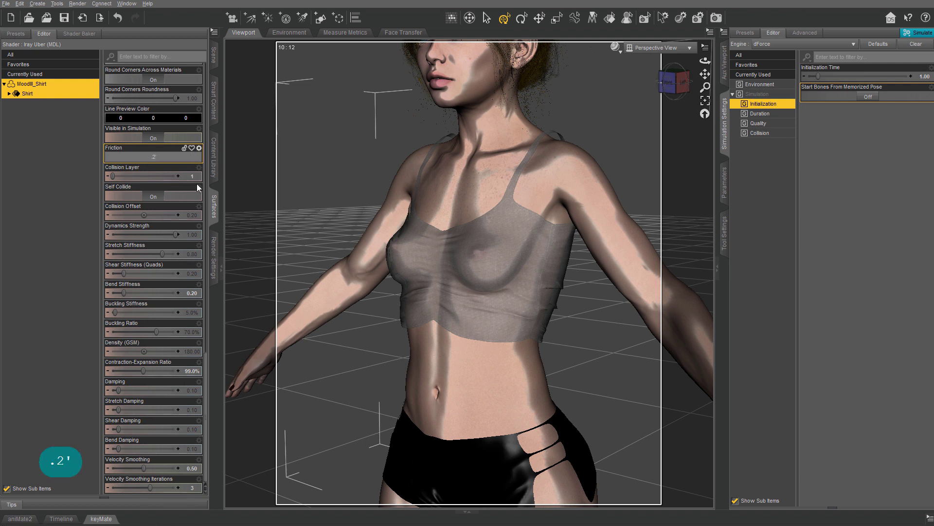
pyautogui.write(".2'")
pyautogui.press('BackSpace')
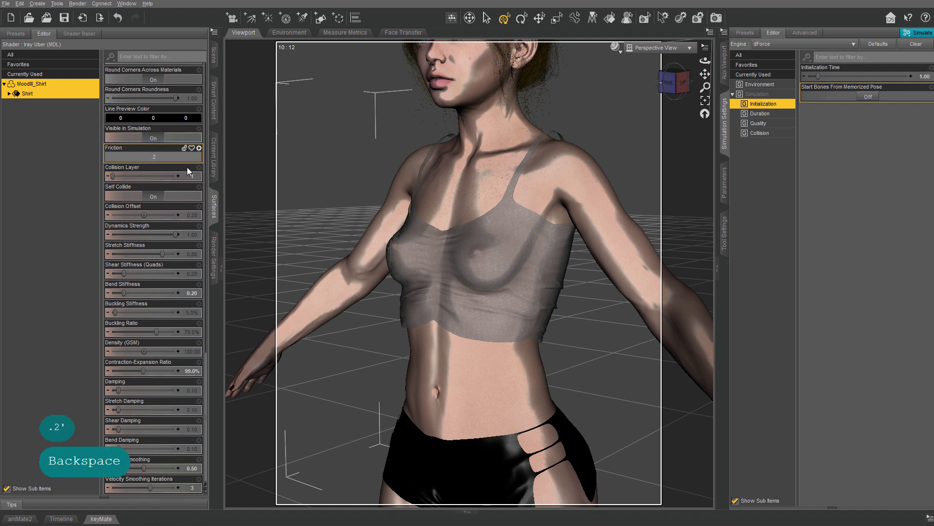
pyautogui.press('Return')
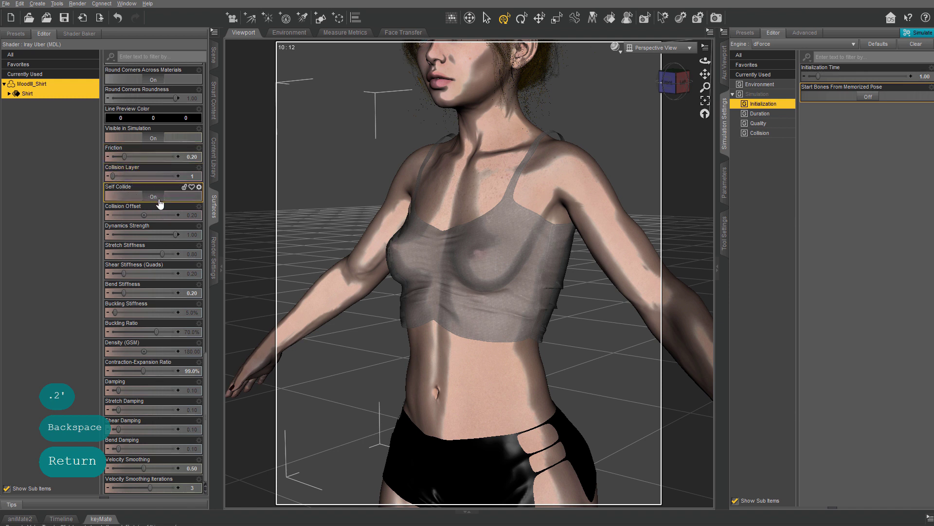
# Set the Collision Offset of the shirt's surface to 0.06
pyautogui.click(192, 215)
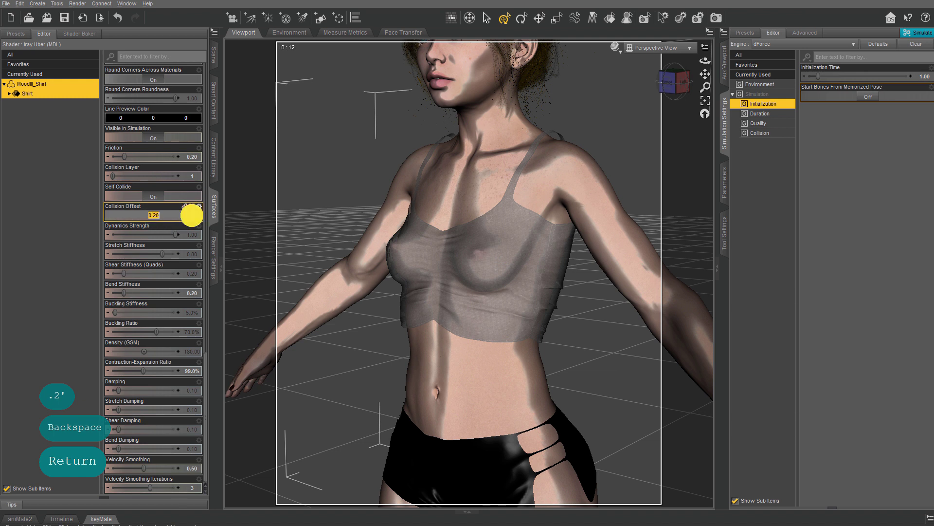
pyautogui.write('.0')
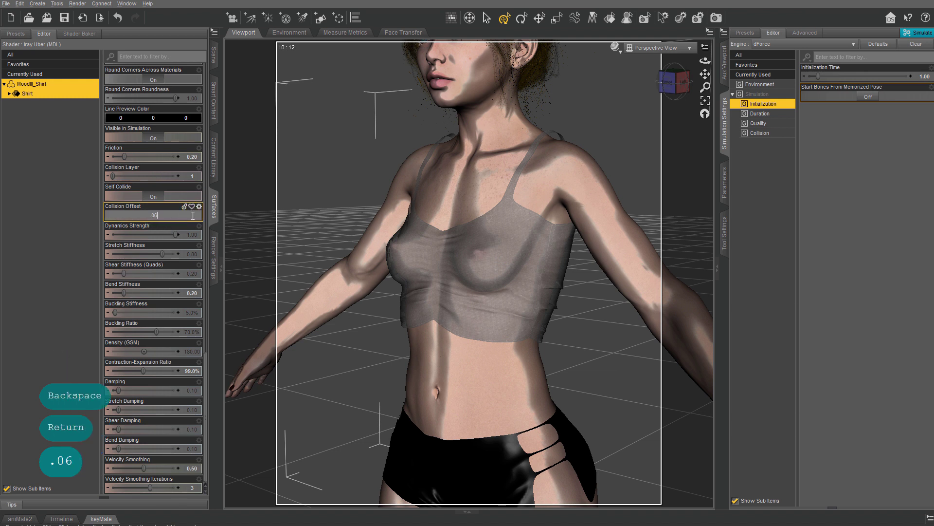
pyautogui.write('6')
pyautogui.press('Return')
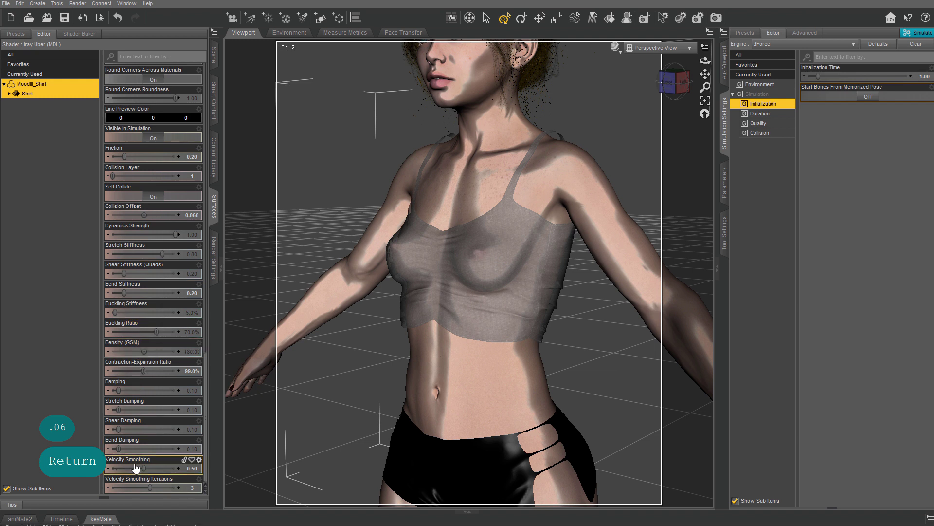
# Set both Velocity Smoothing and Velocity Smoothing Iterations of the shirt's surface to 0
pyautogui.click(191, 469)
pyautogui.write('0')
pyautogui.press('Return')
pyautogui.click(192, 486)
pyautogui.write('0')
pyautogui.press('Return')
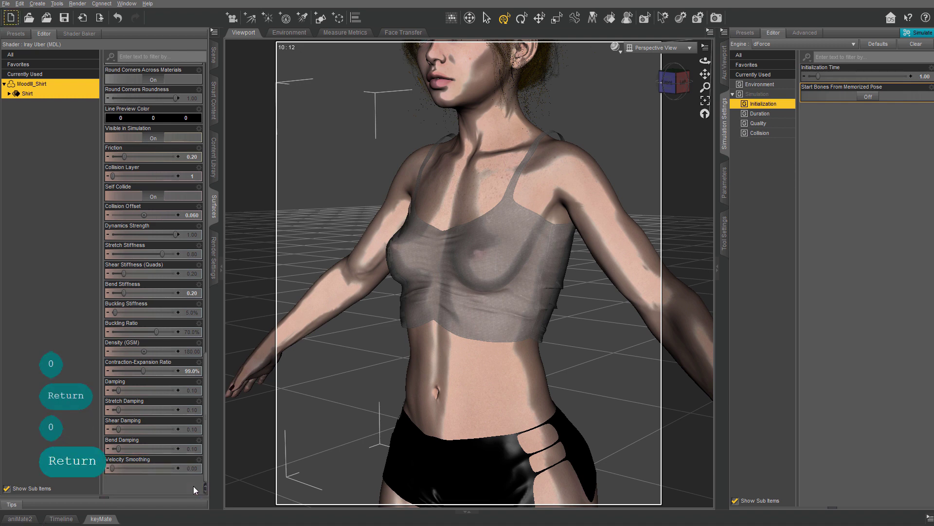
# Simulate the shirt with its new surface settings, stop the run and inspect the drape from the side
pyautogui.moveTo(674, 79); pyautogui.dragTo(674, 79)
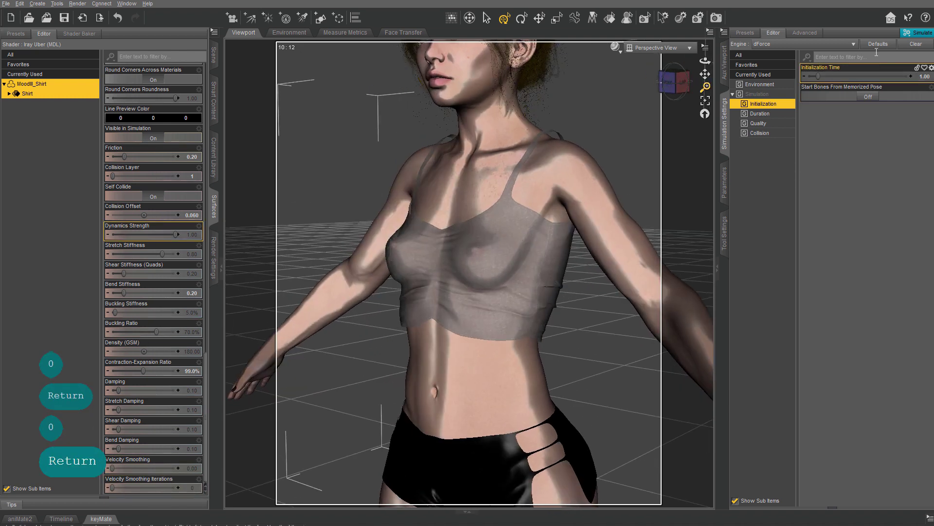
pyautogui.click(913, 34)
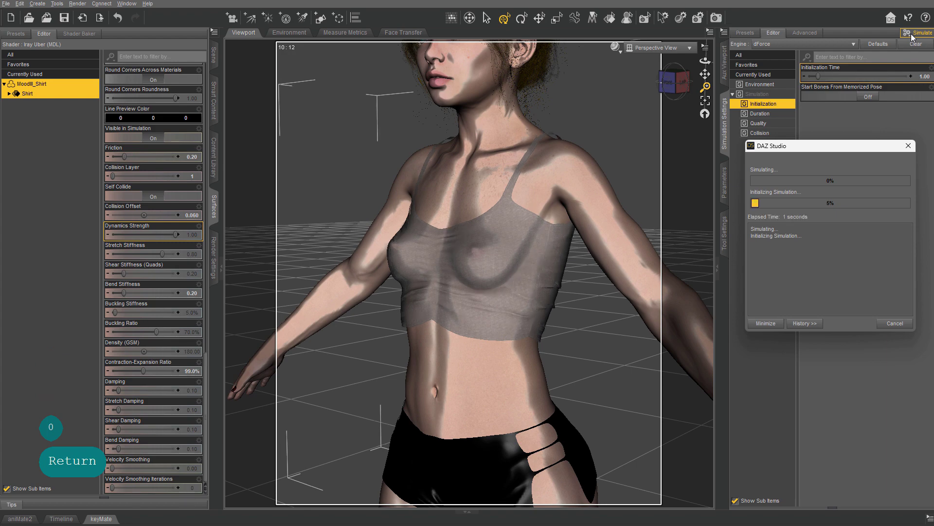
pyautogui.click(895, 323)
pyautogui.click(678, 83)
pyautogui.moveTo(678, 82)
pyautogui.mouseDown()
pyautogui.moveTo(715, 85)
pyautogui.moveTo(680, 86)
pyautogui.mouseUp()
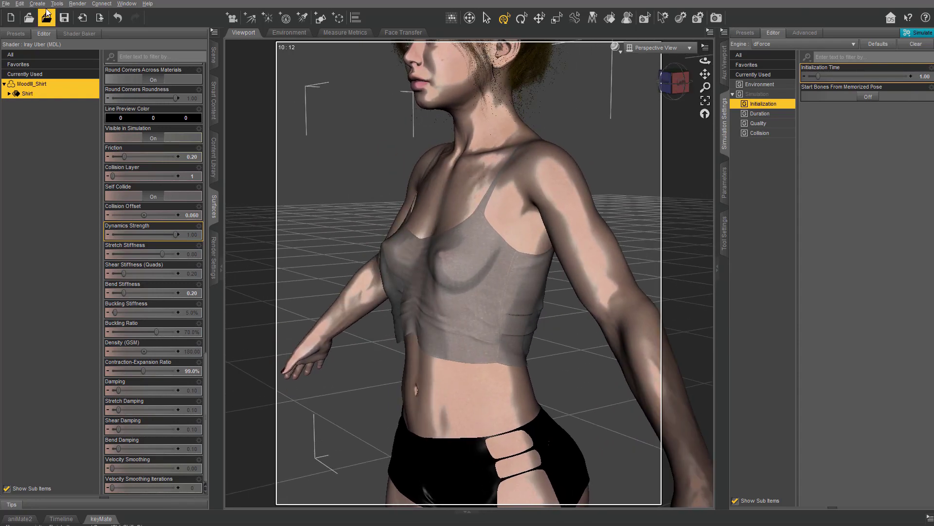
# Clear the second simulation result from the shirt
pyautogui.click(19, 3)
pyautogui.moveTo(39, 79)
pyautogui.moveTo(188, 173)
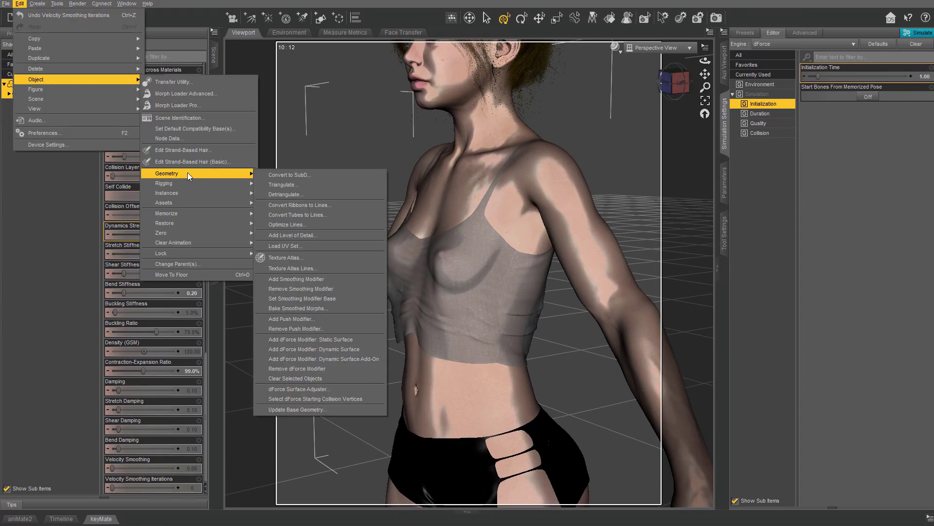
pyautogui.click(295, 378)
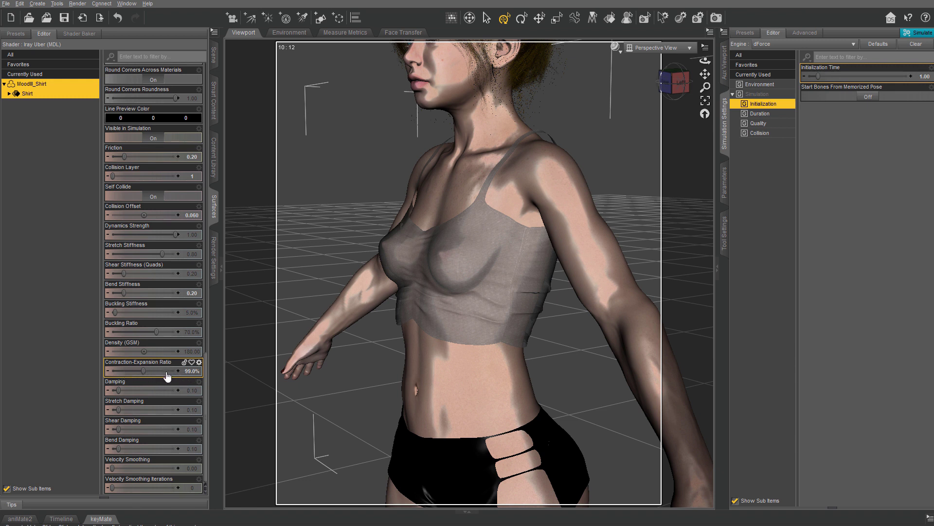
# Set the Contraction-Expansion Ratio of the shirt's surface to 90%
pyautogui.doubleClick(183, 371)
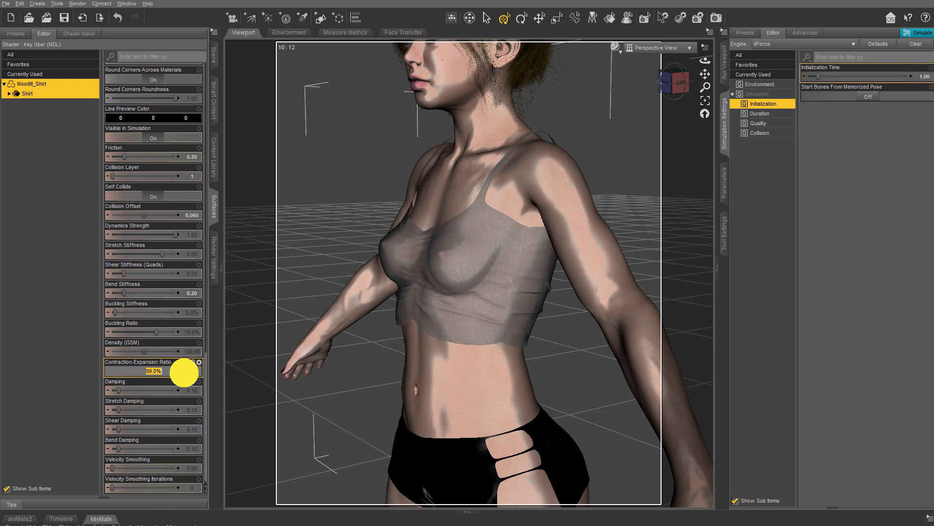
pyautogui.write('90')
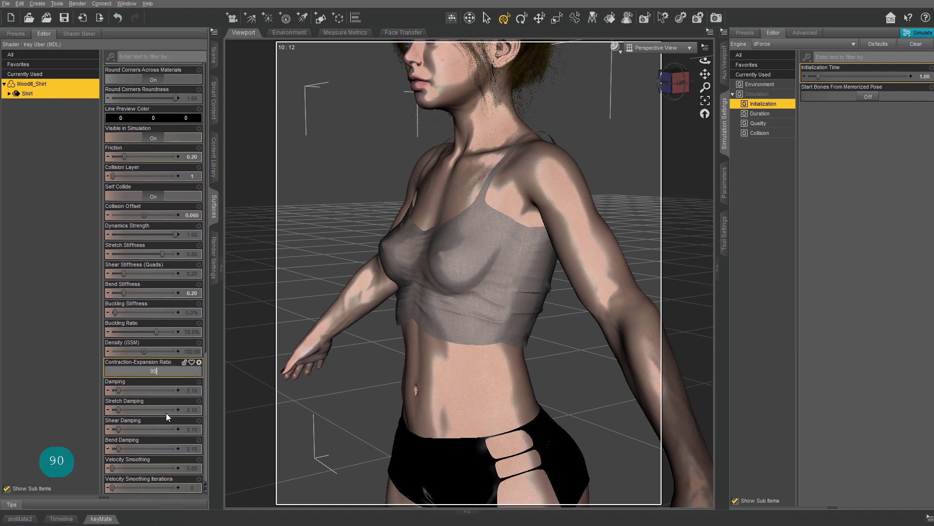
pyautogui.press('Return')
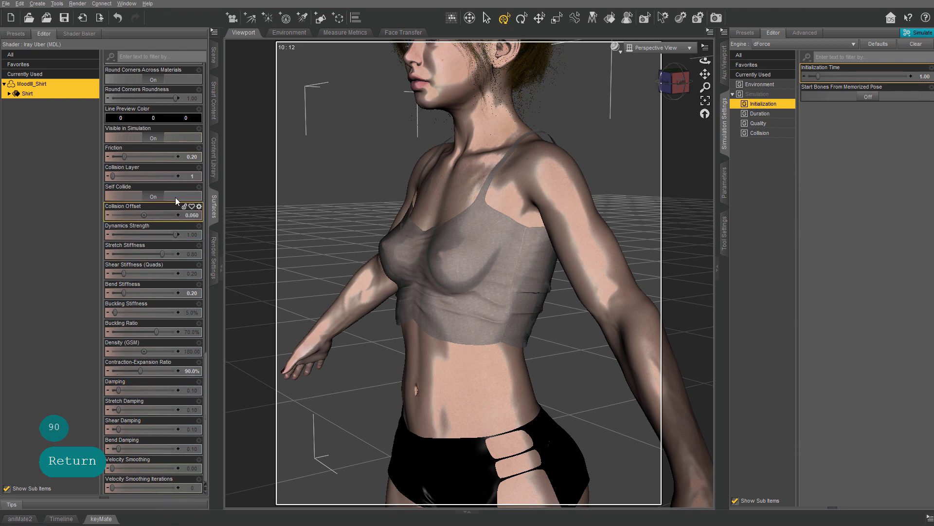
# Simulate the shirt with the reduced contraction ratio, stop the run and inspect the drape from the side, front and below
pyautogui.click(679, 82)
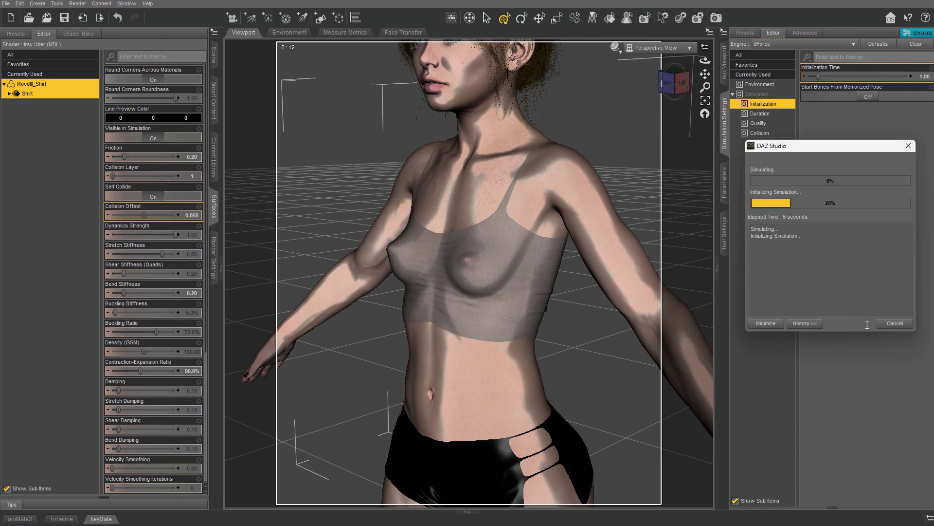
pyautogui.click(895, 323)
pyautogui.click(667, 83)
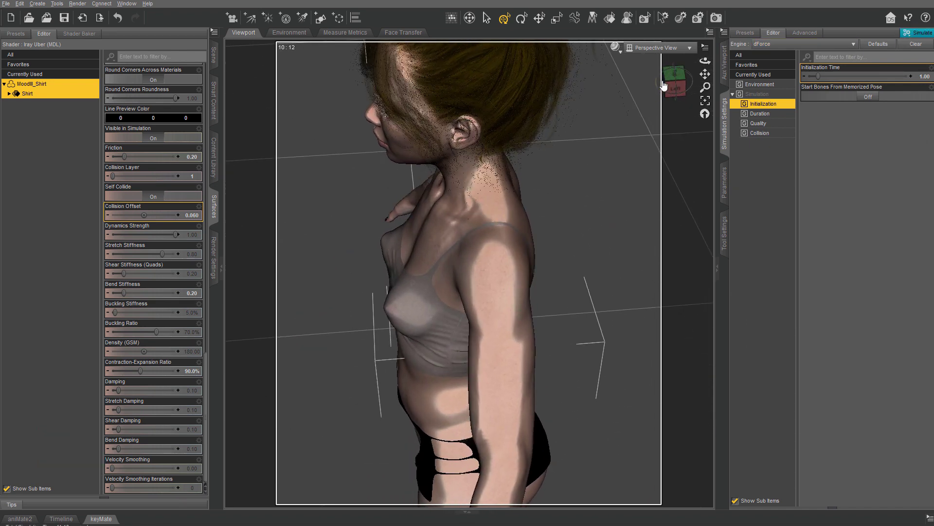
pyautogui.click(675, 79)
pyautogui.moveTo(674, 80); pyautogui.dragTo(675, 80)
pyautogui.scroll(3, 675, 85)
pyautogui.click(668, 89)
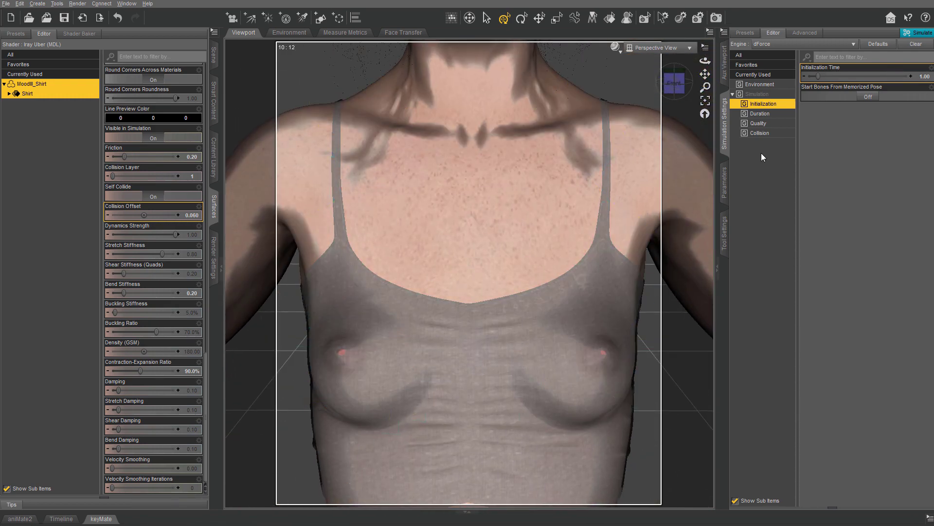
pyautogui.click(679, 87)
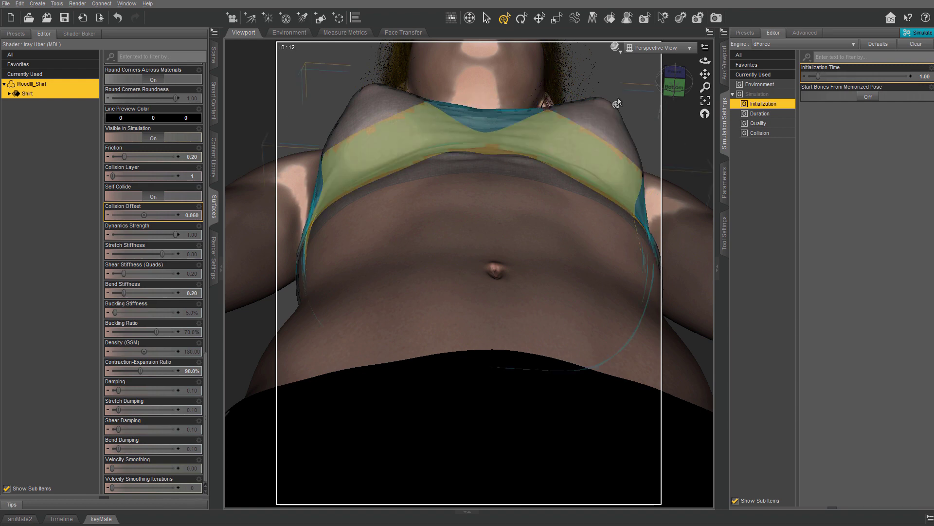
pyautogui.moveTo(703, 61); pyautogui.dragTo(703, 73)
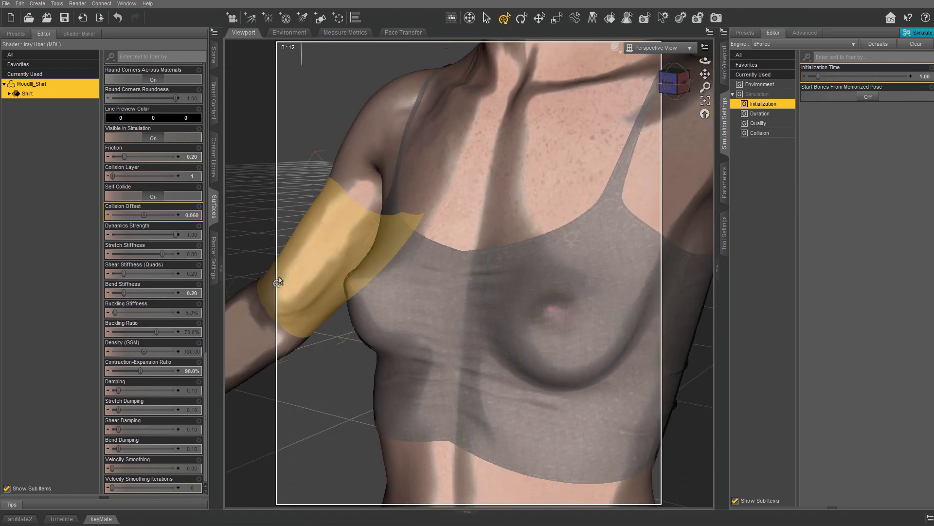
# Turn on Freeze Simulation for the shirt, then deselect everything and check the drape from the front
pyautogui.click(724, 182)
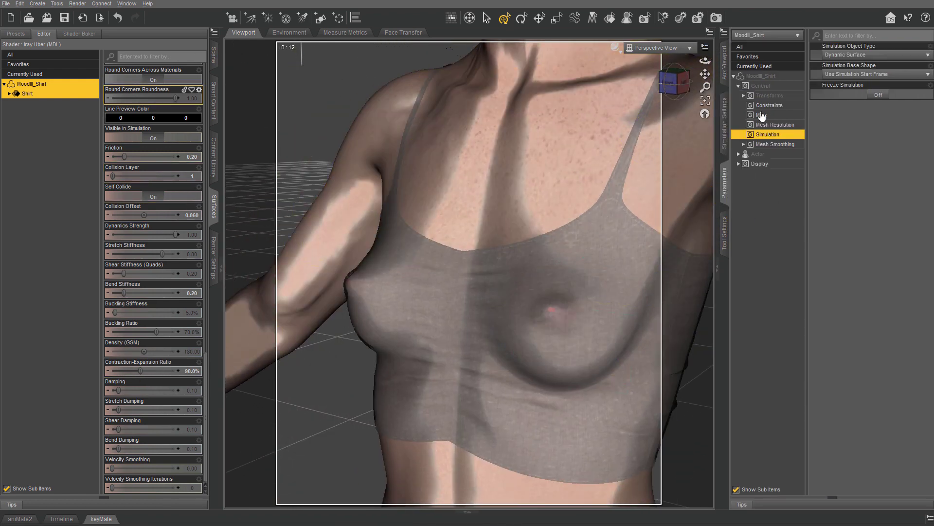
pyautogui.click(875, 94)
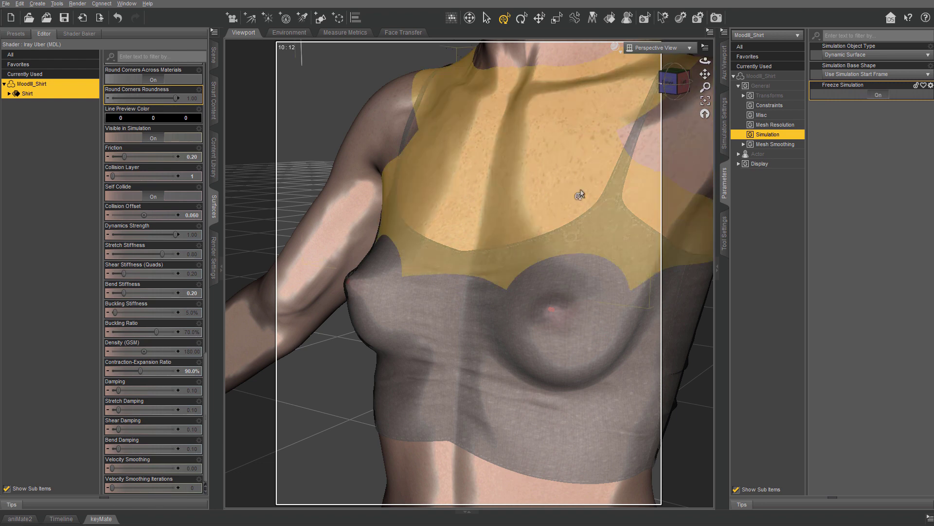
pyautogui.click(673, 88)
pyautogui.scroll(-5, 674, 89)
pyautogui.moveTo(674, 89)
pyautogui.mouseDown()
pyautogui.moveTo(693, 87)
pyautogui.moveTo(674, 87)
pyautogui.mouseUp()
pyautogui.scroll(4, 674, 89)
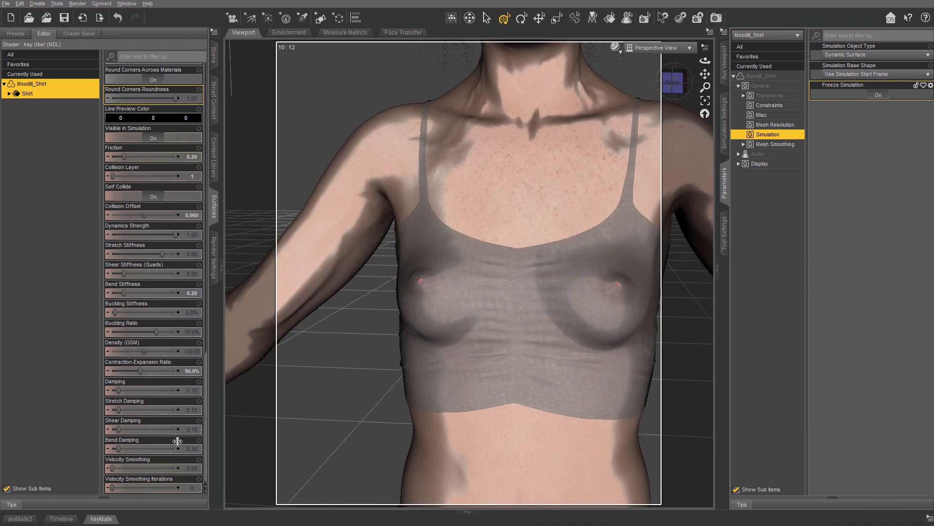
pyautogui.hotkey('ctrl', 'd')
pyautogui.moveTo(677, 78); pyautogui.dragTo(679, 78)
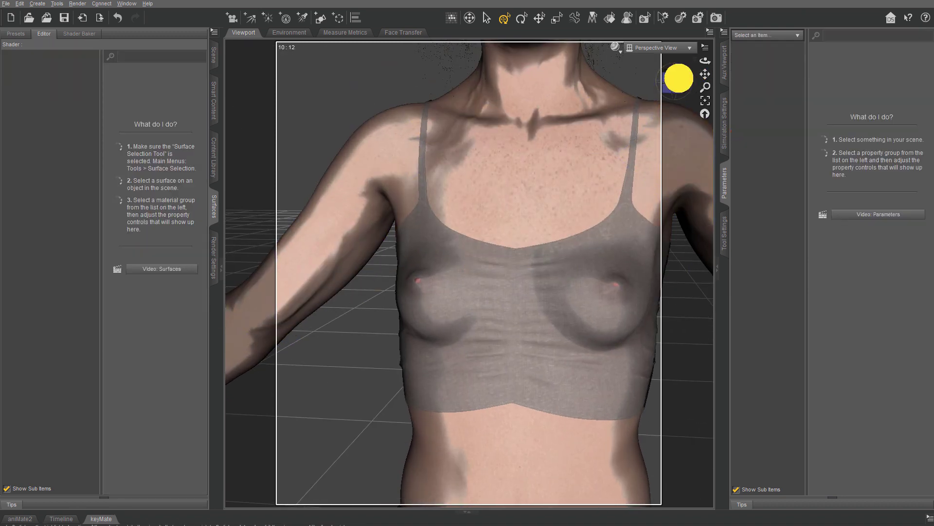
# Select the shirt in the scene hierarchy, dock the Tool Settings pane beside the viewport and return to the 3D view
pyautogui.click(214, 56)
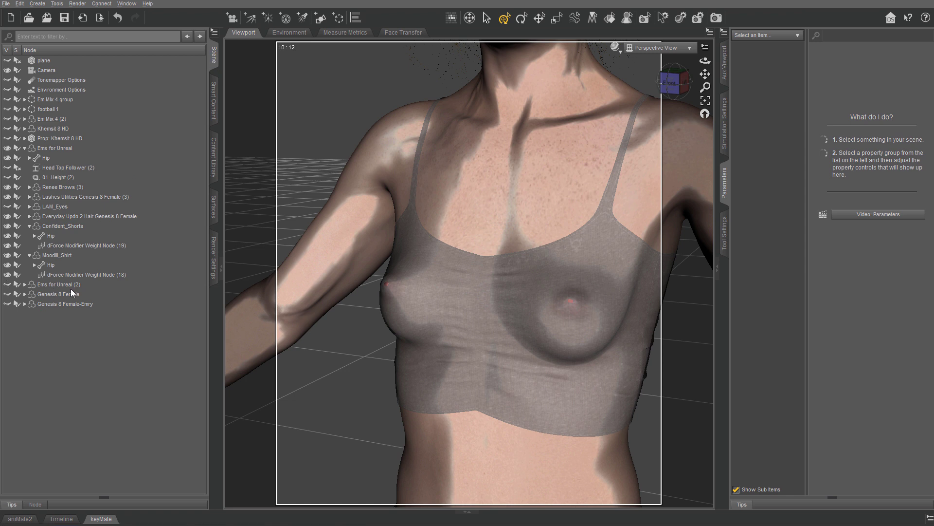
pyautogui.click(58, 255)
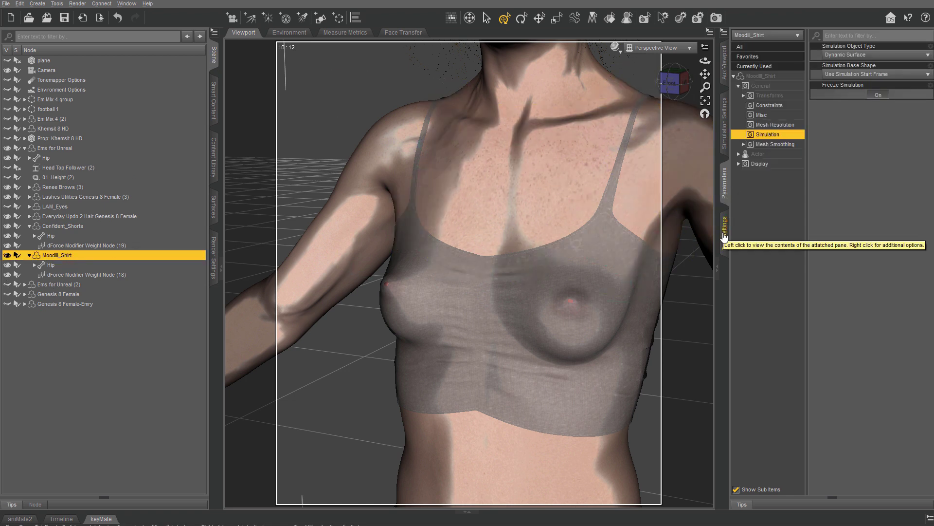
pyautogui.moveTo(725, 247); pyautogui.dragTo(443, 33)
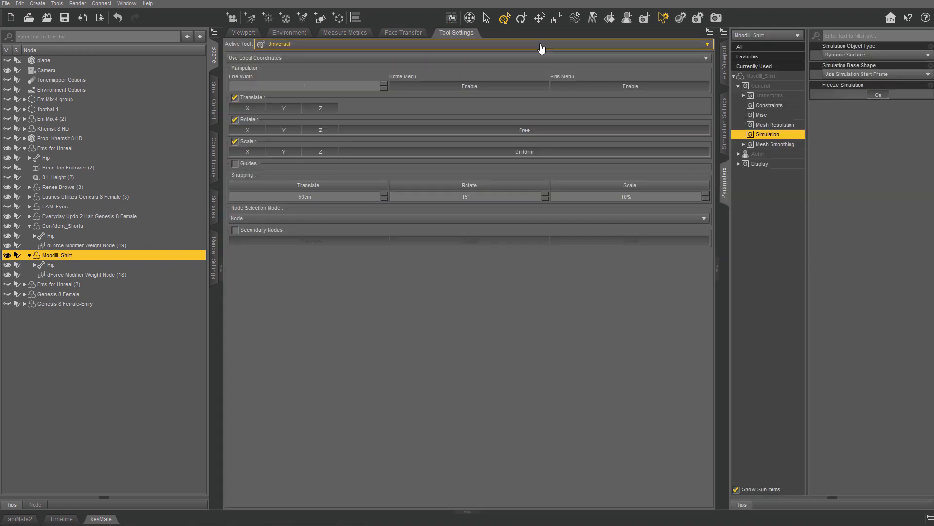
pyautogui.click(242, 32)
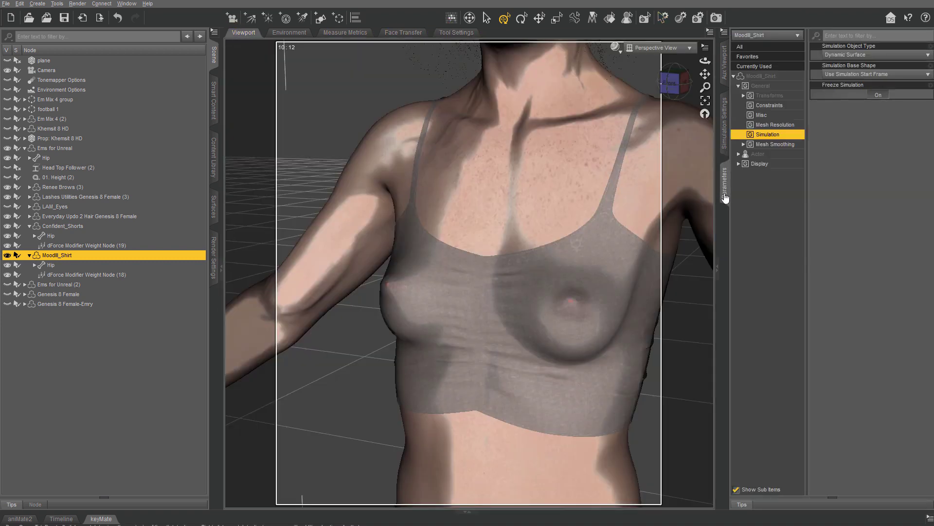
# Show the hidden properties of the shirt and filter its Actor parameters for "nip"
pyautogui.rightClick(725, 189)
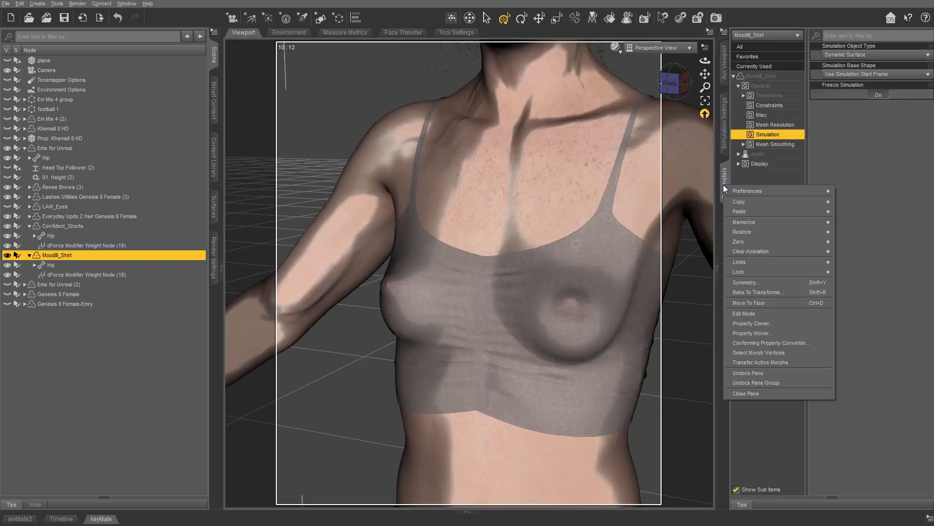
pyautogui.moveTo(751, 192)
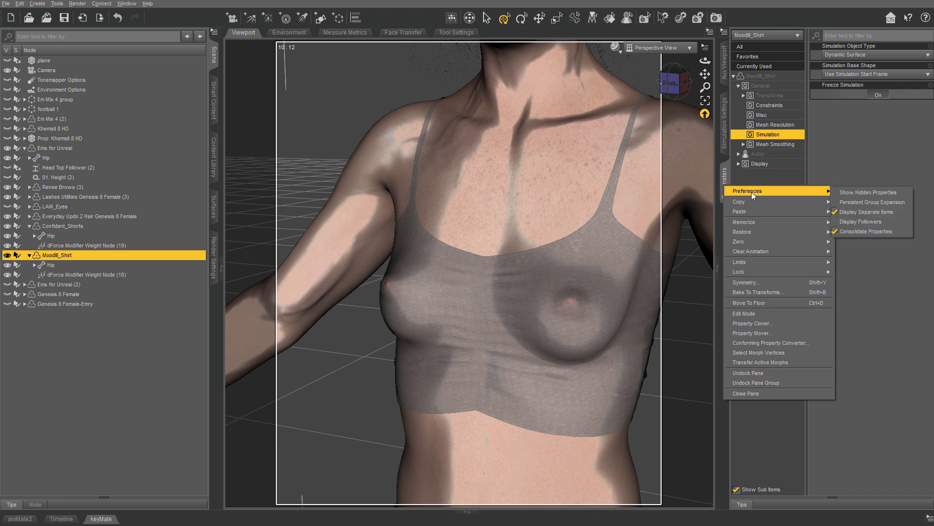
pyautogui.click(872, 193)
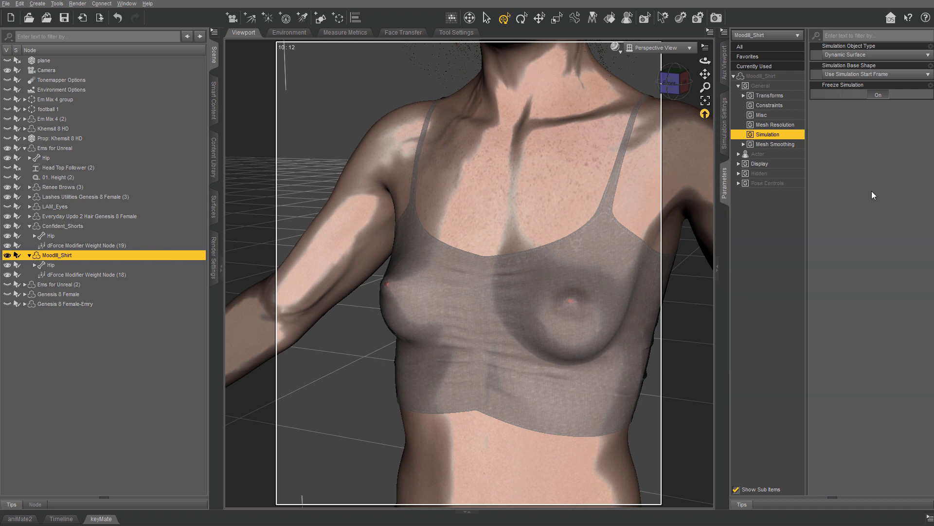
pyautogui.click(776, 155)
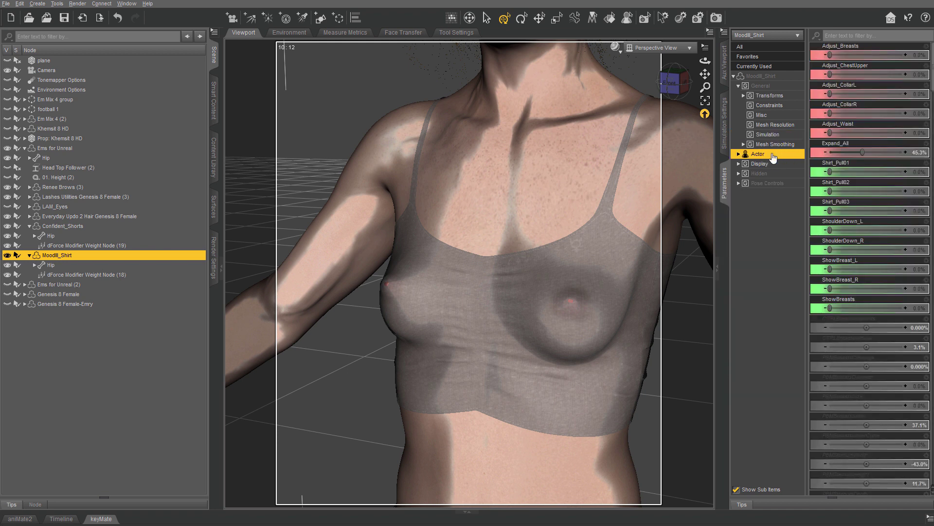
pyautogui.click(854, 36)
pyautogui.write('nip')
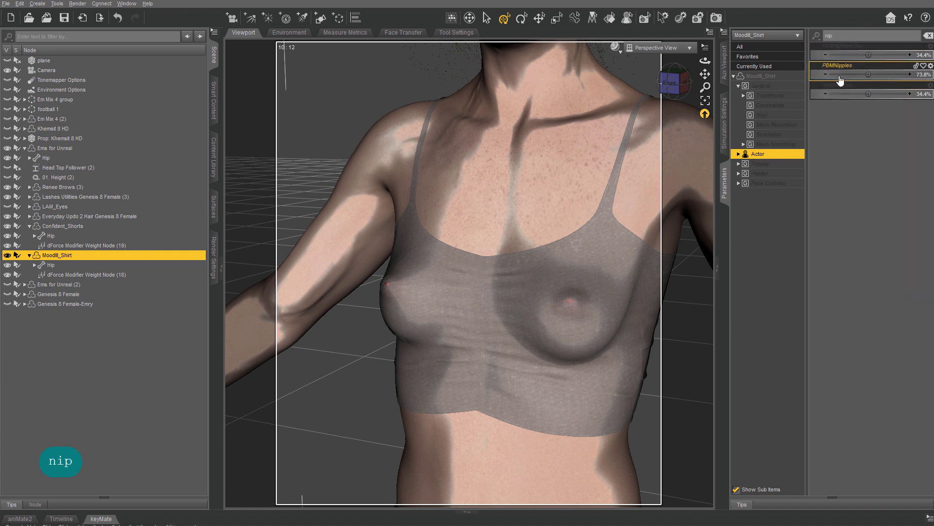
# Try raising the shirt's PBMNipples morph to 139.8% and 228%, and undo the changes
pyautogui.moveTo(680, 91)
pyautogui.mouseDown()
pyautogui.moveTo(705, 73)
pyautogui.moveTo(671, 83)
pyautogui.mouseUp()
pyautogui.scroll(2, 681, 85)
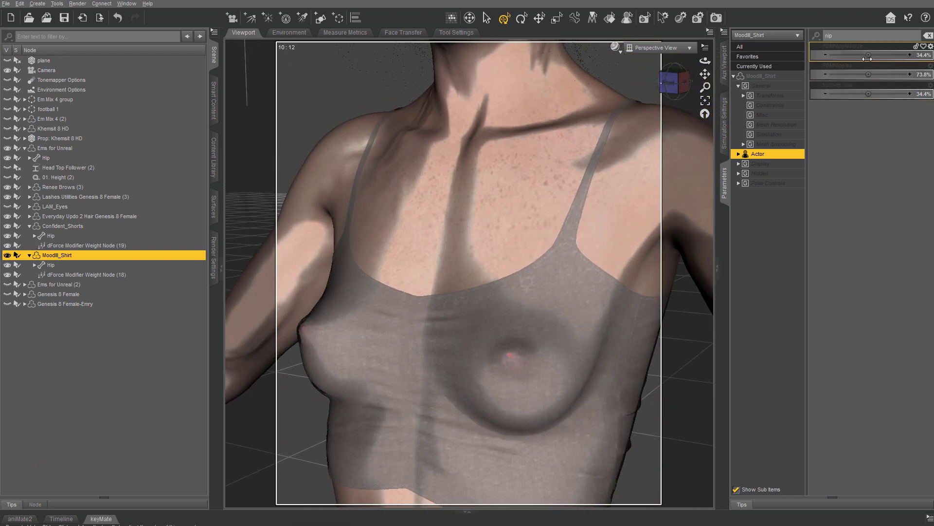
pyautogui.moveTo(866, 73); pyautogui.dragTo(866, 73)
pyautogui.moveTo(676, 82); pyautogui.dragTo(691, 90)
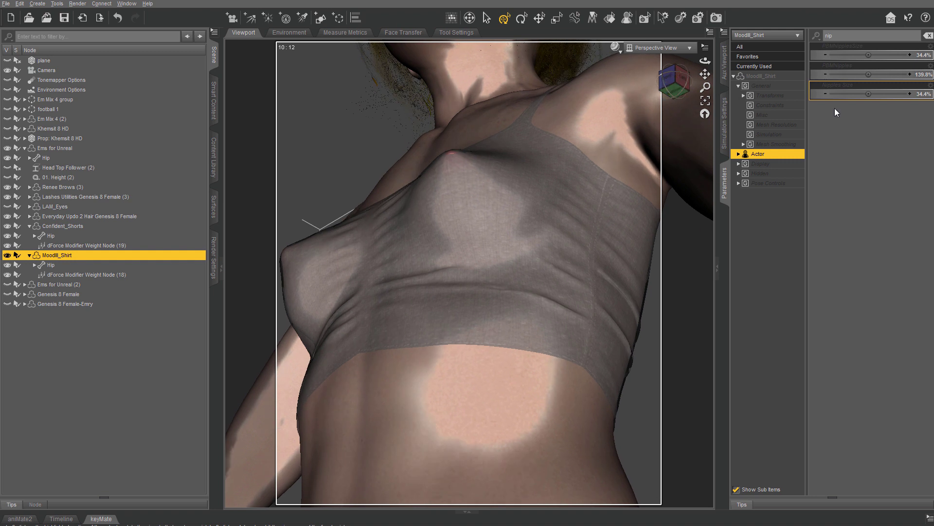
pyautogui.hotkey('ctrl', 'z')
pyautogui.moveTo(864, 73); pyautogui.dragTo(857, 74)
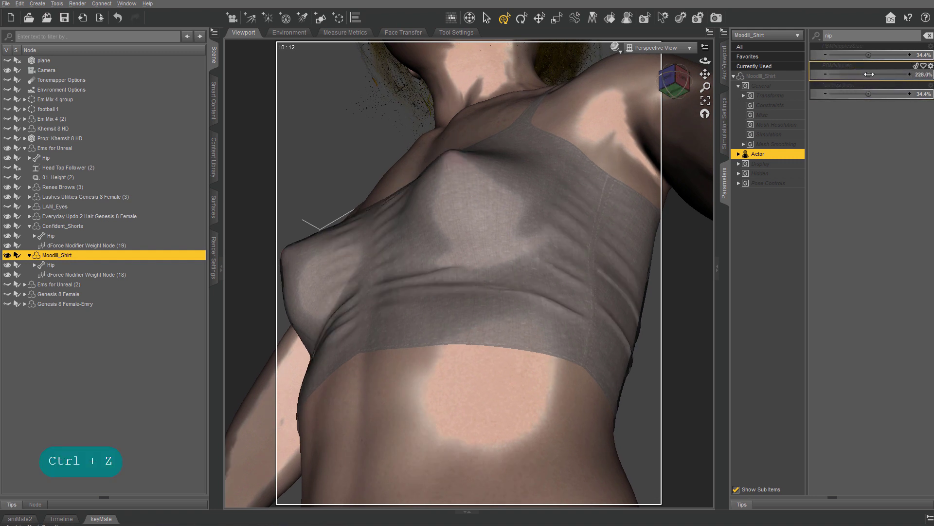
pyautogui.moveTo(671, 78); pyautogui.dragTo(671, 77)
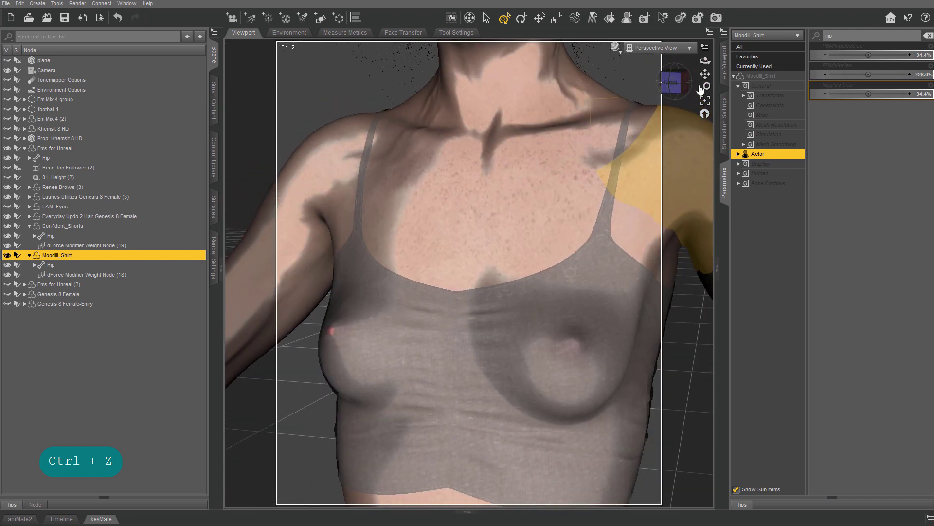
pyautogui.hotkey('ctrl', 'z')
pyautogui.hotkey('ctrl', 'z')
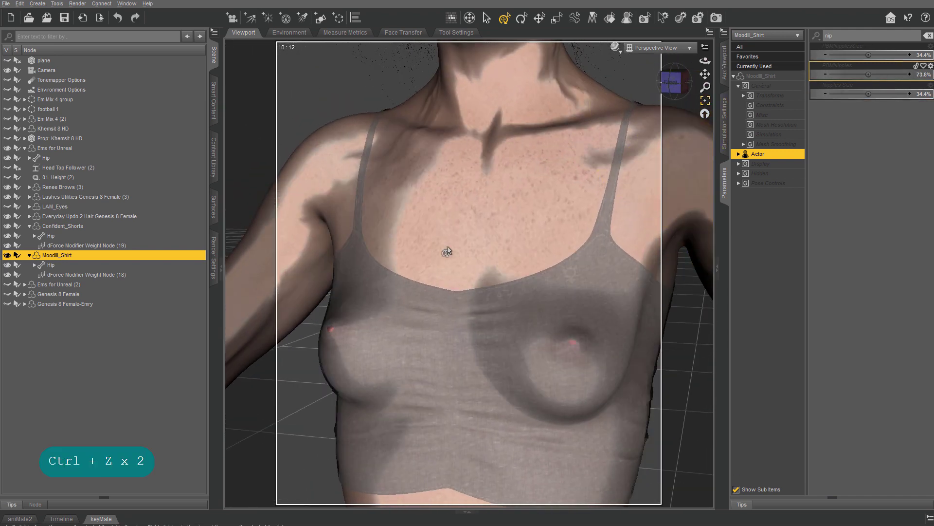
# Clear the parameter filter and turn off the display of hidden properties
pyautogui.click(825, 32)
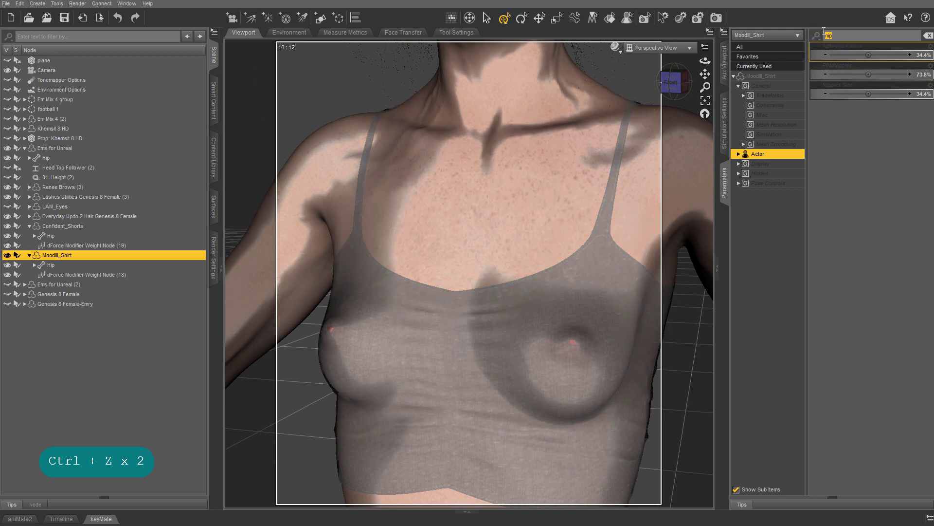
pyautogui.press('BackSpace')
pyautogui.rightClick(725, 179)
pyautogui.click(871, 185)
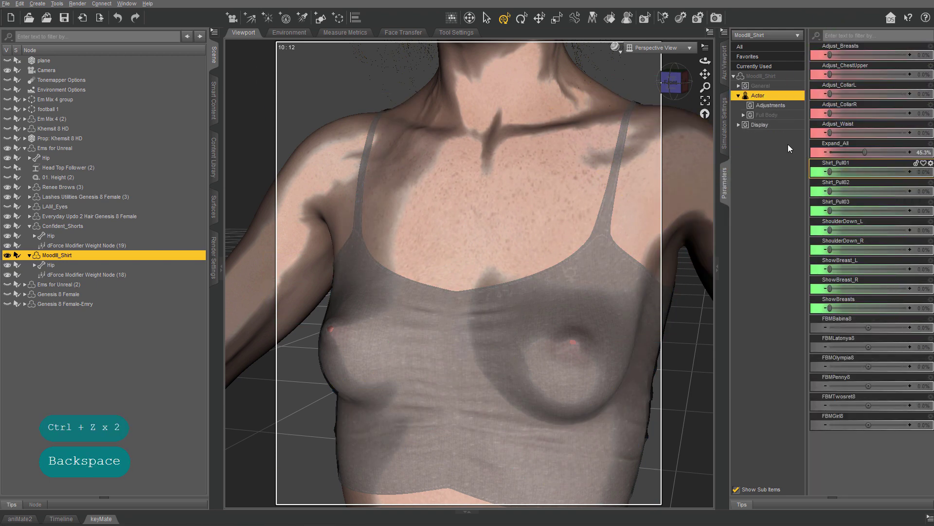
# Activate the Mesh Grabber and pull the shirt's mesh outward over the skin poking through on the character's right side of the chest
pyautogui.click(57, 3)
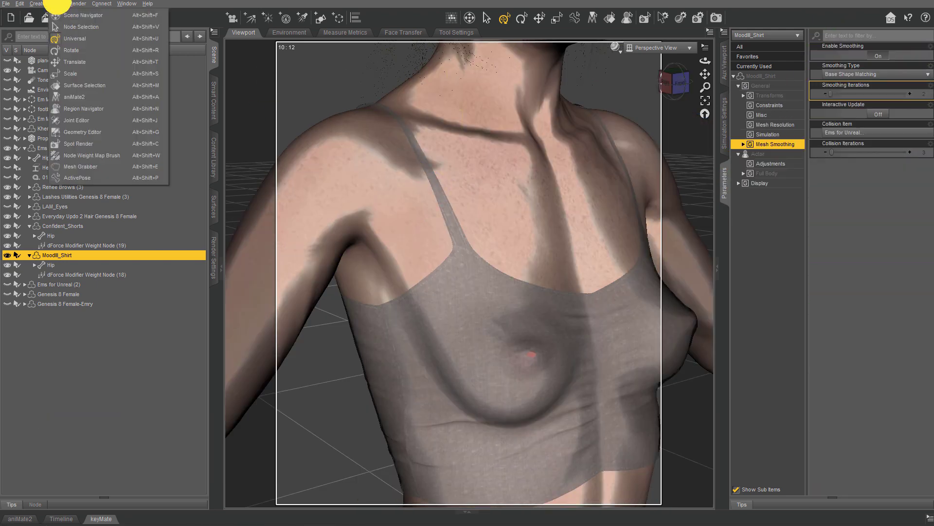
pyautogui.click(111, 167)
pyautogui.moveTo(706, 74); pyautogui.dragTo(626, 9)
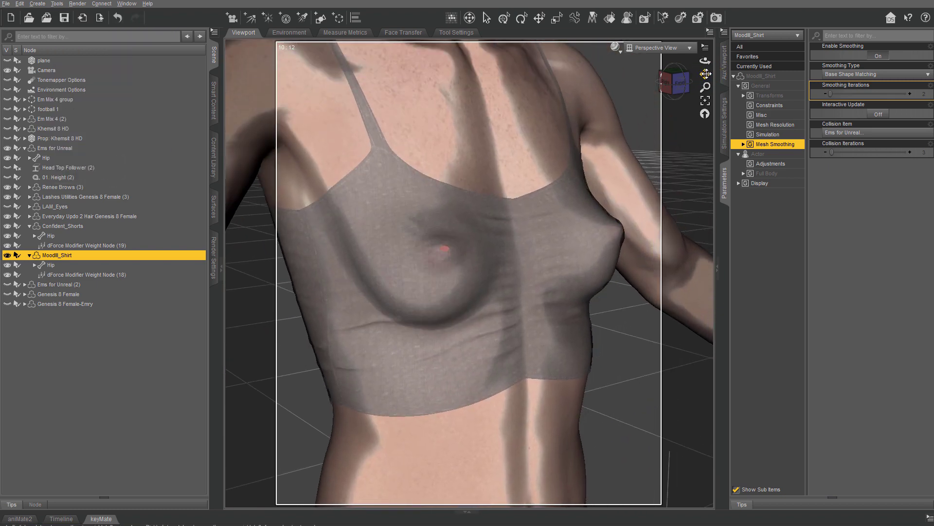
pyautogui.scroll(3, 437, 246)
pyautogui.rightClick(420, 235)
pyautogui.click(451, 241)
pyautogui.click(451, 240)
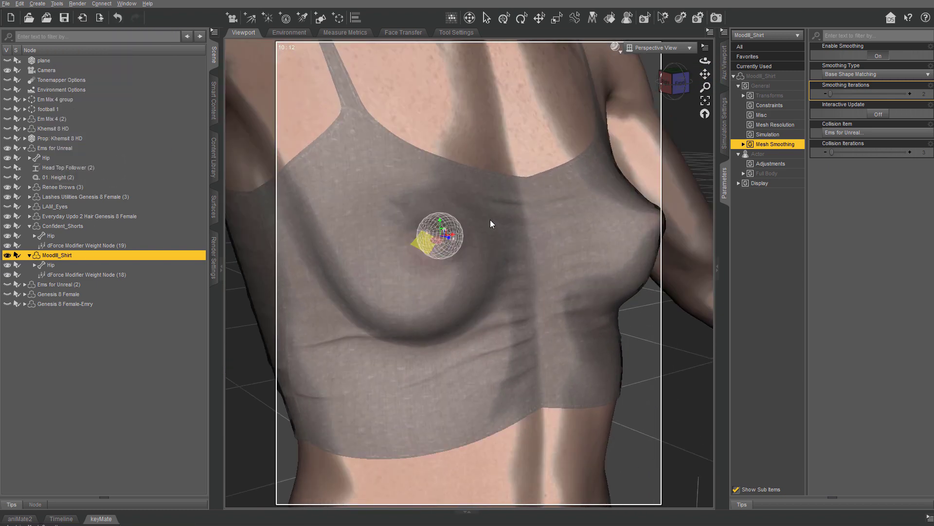
# Refine the grabbed area of the shirt on the character's right side with further Mesh Grabber adjustments
pyautogui.scroll(3, 501, 226)
pyautogui.moveTo(681, 86); pyautogui.dragTo(681, 86)
pyautogui.rightClick(504, 296)
pyautogui.click(518, 319)
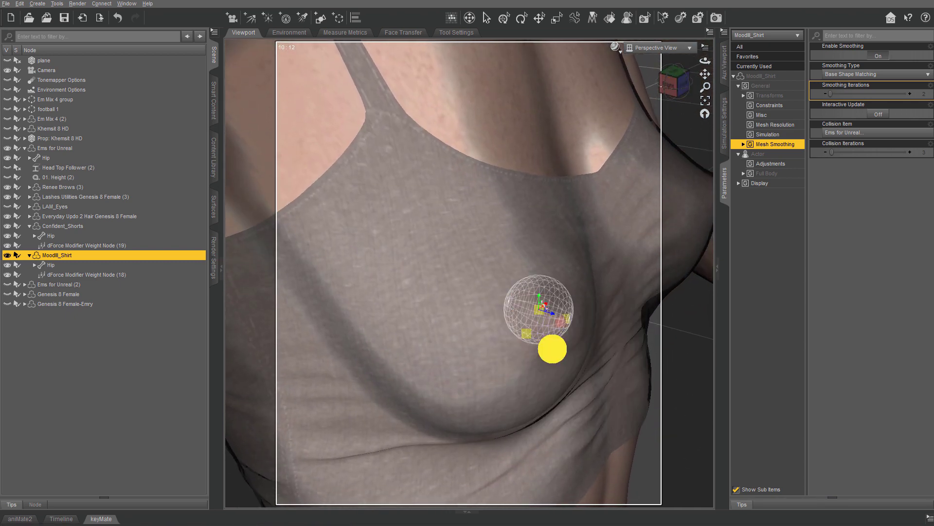
pyautogui.keyDown('ctrl'); pyautogui.keyDown('alt'); pyautogui.click(579, 316); pyautogui.keyUp('alt'); pyautogui.keyUp('ctrl')
pyautogui.keyDown('ctrl'); pyautogui.keyDown('alt'); pyautogui.click(590, 330); pyautogui.keyUp('alt'); pyautogui.keyUp('ctrl')
pyautogui.keyDown('ctrl'); pyautogui.keyDown('alt'); pyautogui.click(582, 330); pyautogui.keyUp('alt'); pyautogui.keyUp('ctrl')
pyautogui.keyDown('ctrl'); pyautogui.keyDown('alt'); pyautogui.click(575, 337); pyautogui.keyUp('alt'); pyautogui.keyUp('ctrl')
pyautogui.keyDown('ctrl'); pyautogui.click(591, 349); pyautogui.keyUp('ctrl')
# Pull the shirt's mesh over the poke-through on the character's left side with the Mesh Grabber and check the front
pyautogui.moveTo(680, 78); pyautogui.dragTo(681, 78)
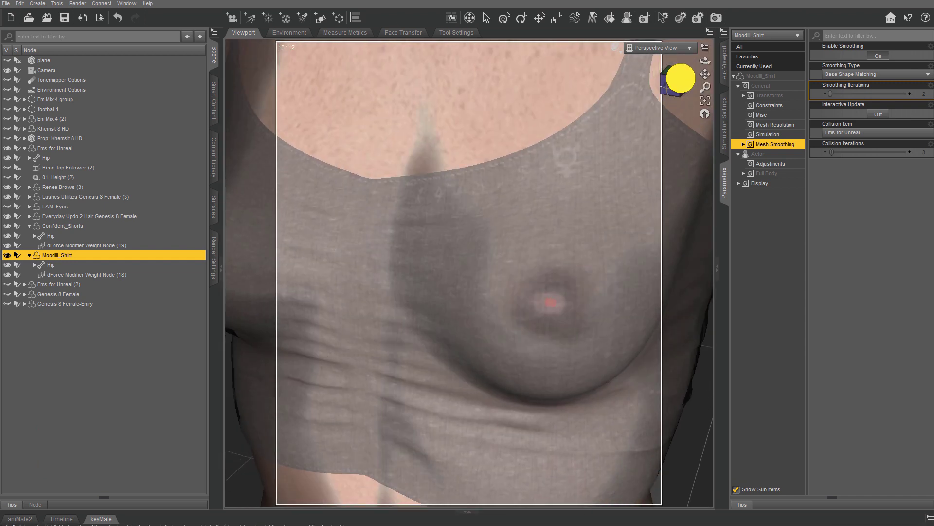
pyautogui.keyDown('ctrl'); pyautogui.keyDown('alt'); pyautogui.moveTo(457, 326); pyautogui.dragTo(517, 270); pyautogui.keyUp('alt'); pyautogui.keyUp('ctrl')
pyautogui.click(667, 83)
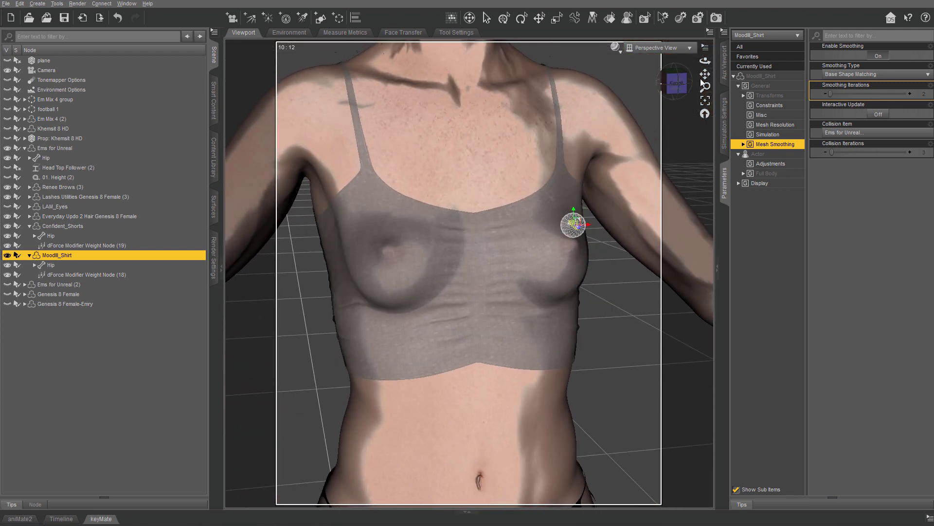
pyautogui.scroll(2, 701, 82)
pyautogui.moveTo(675, 85)
pyautogui.mouseDown()
pyautogui.moveTo(638, 85)
pyautogui.moveTo(675, 83)
pyautogui.mouseUp()
pyautogui.moveTo(702, 75); pyautogui.dragTo(428, 224)
pyautogui.scroll(-2, 701, 75)
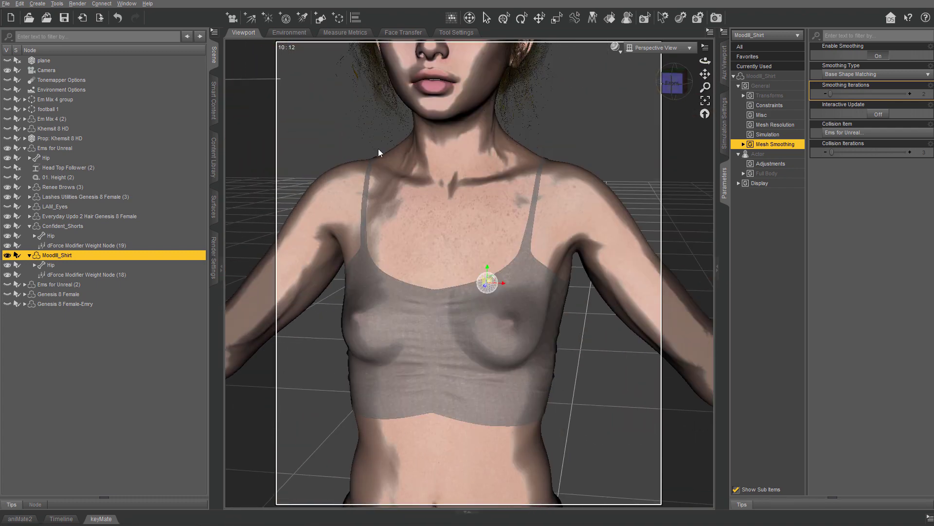
# Add a push modifier to the shirt and open its Mesh Offset parameters
pyautogui.click(19, 4)
pyautogui.moveTo(73, 79)
pyautogui.moveTo(195, 174)
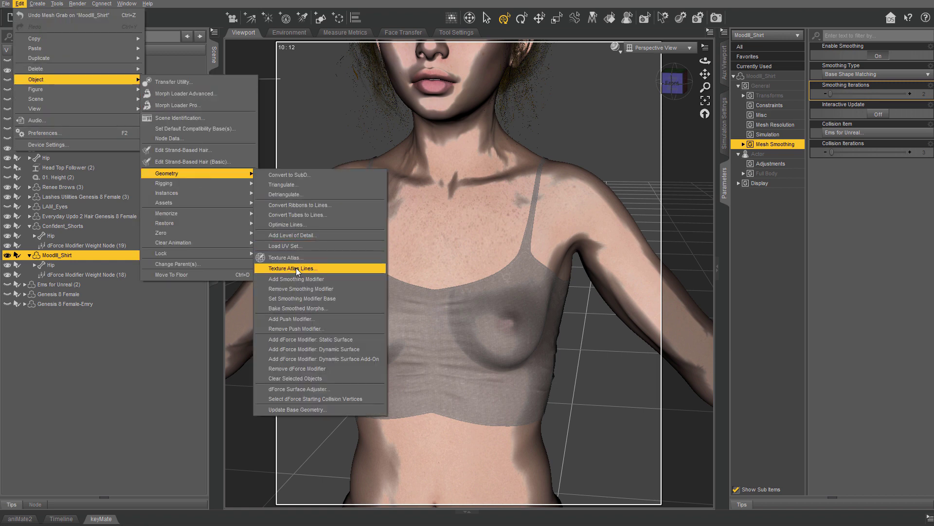
pyautogui.click(326, 320)
pyautogui.click(456, 275)
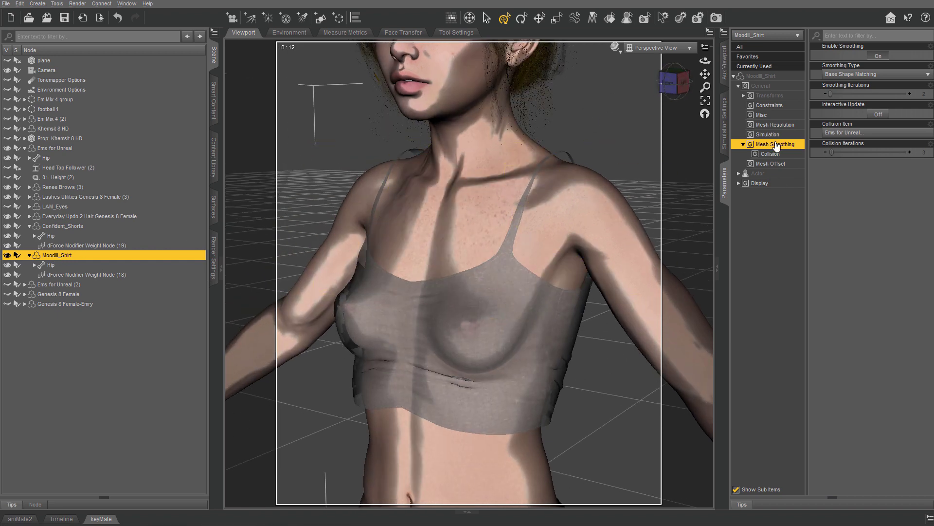
pyautogui.click(779, 164)
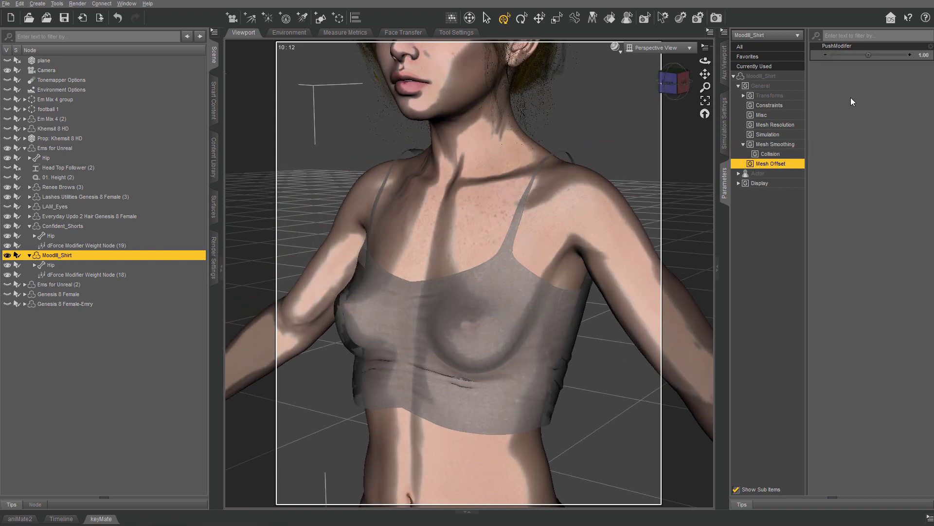
# Set the shirt's PushModifier to 0 as a comparison, settle on 0.02, and check the fit around the shoulder
pyautogui.write('0')
pyautogui.press('Return')
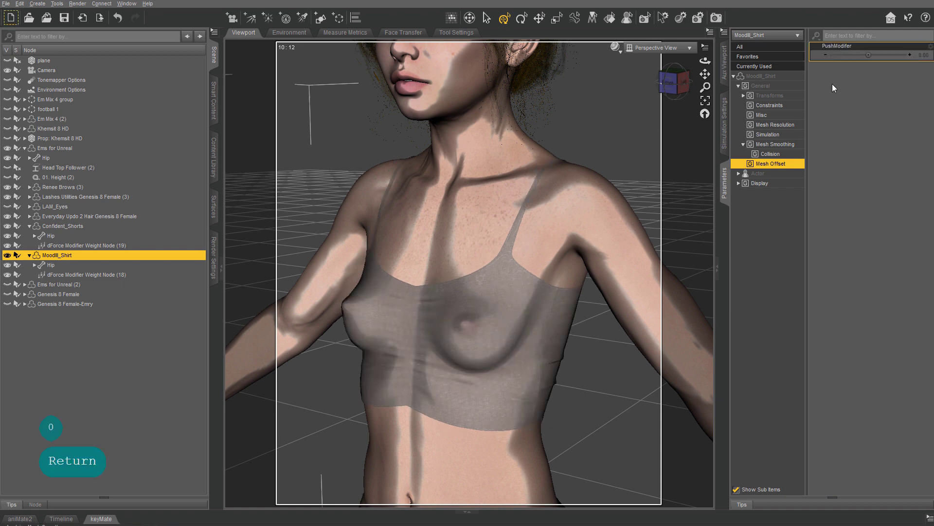
pyautogui.moveTo(704, 76); pyautogui.dragTo(730, 49)
pyautogui.moveTo(673, 83); pyautogui.dragTo(676, 365)
pyautogui.click(921, 55)
pyautogui.press('Return')
# Open the shirt's Mesh Smoothing parameters and turn off Self Collide in its surface settings
pyautogui.click(776, 145)
pyautogui.scroll(5, 323, 208)
pyautogui.click(213, 207)
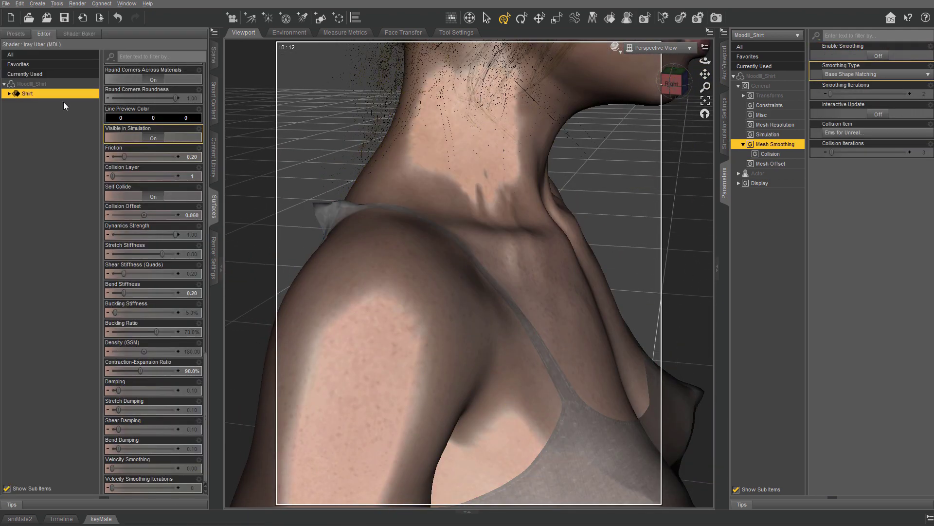
pyautogui.click(151, 198)
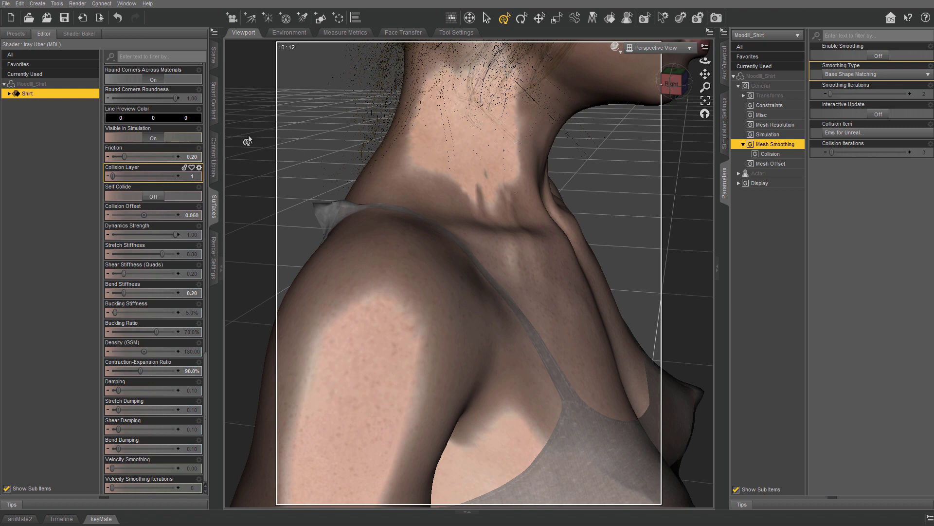
# Pull the raised part of the shirt's strap down onto the back of the shoulder with the Mesh Grabber
pyautogui.scroll(1, 108, 133)
pyautogui.click(57, 3)
pyautogui.click(94, 167)
pyautogui.click(704, 75)
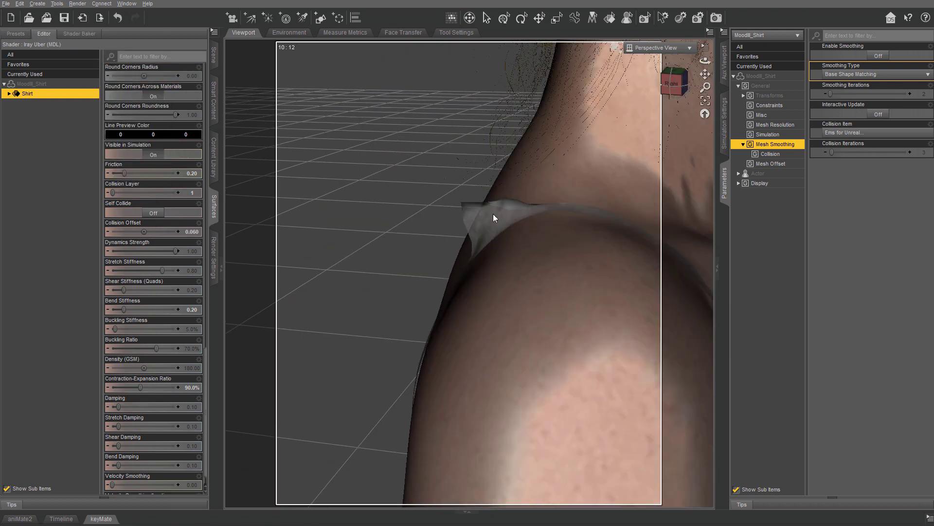
pyautogui.click(492, 213)
pyautogui.moveTo(454, 185)
pyautogui.mouseDown()
pyautogui.moveTo(494, 211)
pyautogui.moveTo(538, 207)
pyautogui.mouseUp()
pyautogui.moveTo(705, 60); pyautogui.dragTo(696, 121)
pyautogui.keyDown('ctrl'); pyautogui.click(434, 301); pyautogui.keyUp('ctrl')
pyautogui.keyDown('ctrl'); pyautogui.click(397, 309); pyautogui.keyUp('ctrl')
pyautogui.keyDown('alt'); pyautogui.click(402, 305); pyautogui.keyUp('alt')
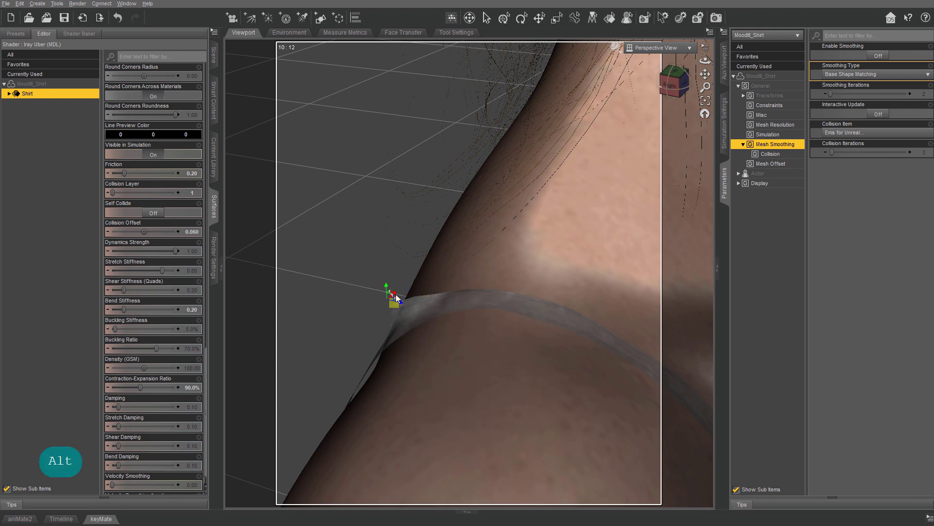
pyautogui.moveTo(706, 60); pyautogui.dragTo(697, 89)
# Enable mesh smoothing on the shirt and check its Freeze Simulation setting
pyautogui.click(878, 55)
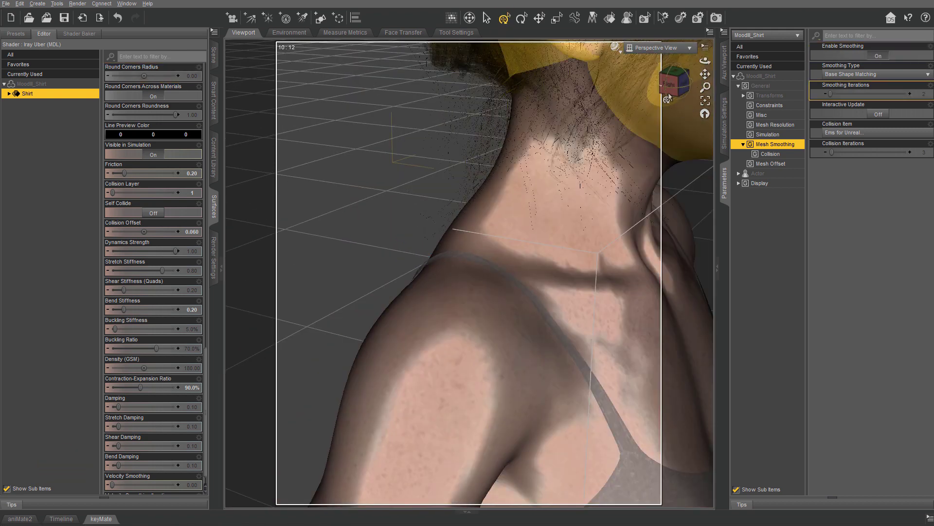
pyautogui.scroll(-5, 638, 140)
pyautogui.moveTo(705, 75); pyautogui.dragTo(704, 41)
pyautogui.click(215, 56)
pyautogui.click(217, 55)
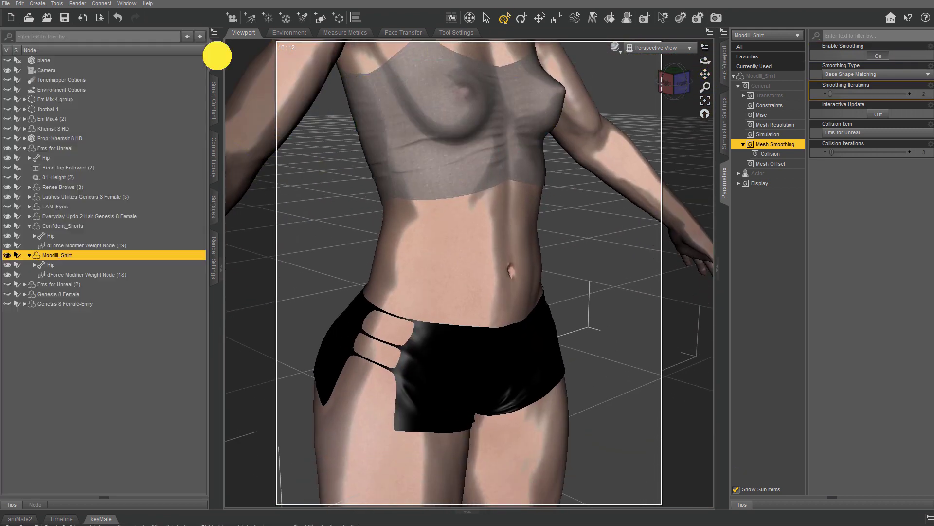
pyautogui.click(760, 135)
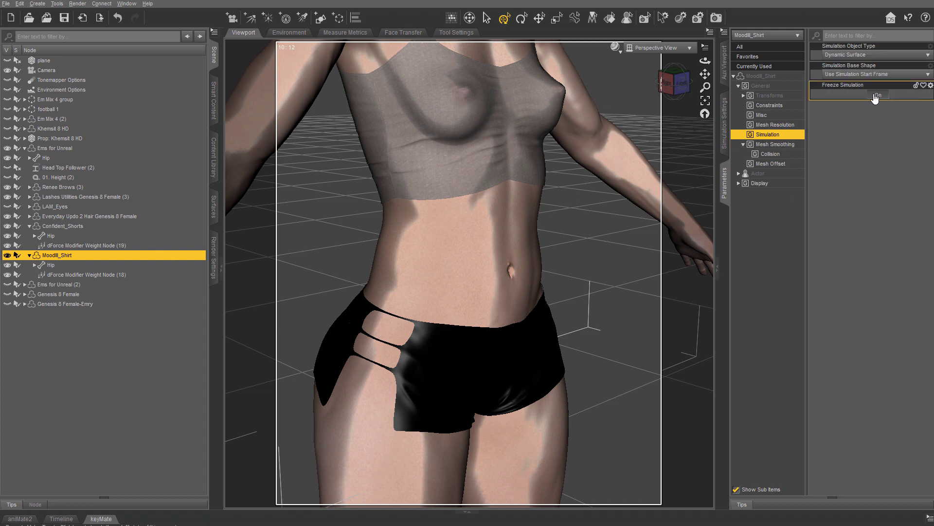
# Select the shorts, unfreeze their simulation and turn off their mesh smoothing to reveal the poke-through
pyautogui.click(56, 226)
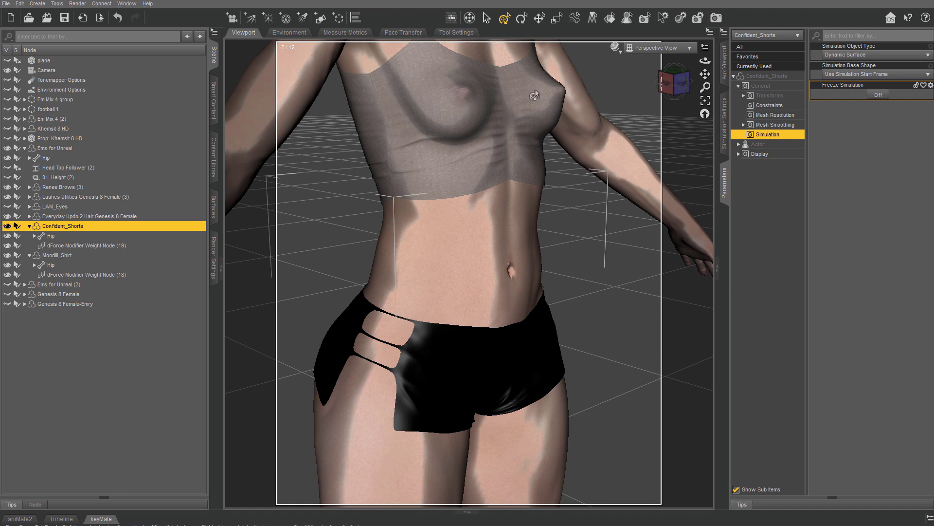
pyautogui.moveTo(706, 75); pyautogui.dragTo(714, 34)
pyautogui.click(775, 125)
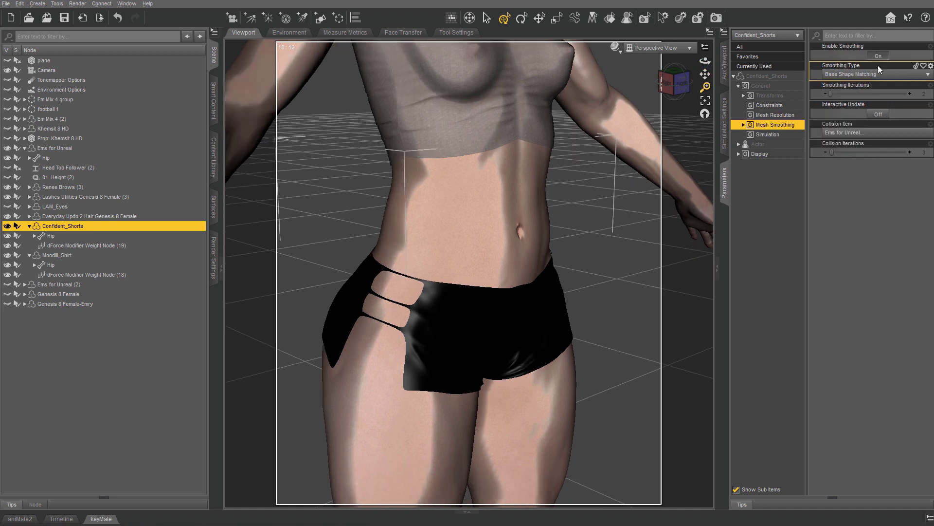
pyautogui.click(668, 84)
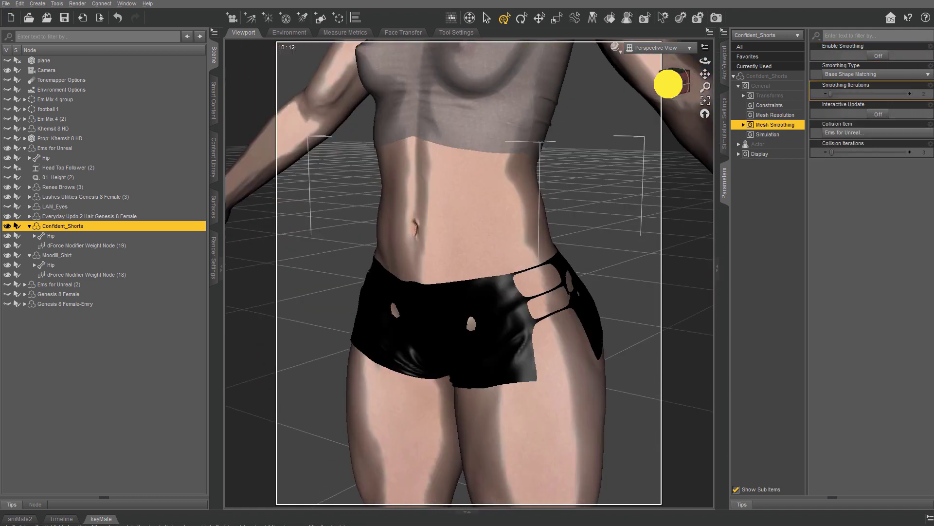
# Show the hidden properties of the shorts and open their Transforms parameters
pyautogui.click(759, 144)
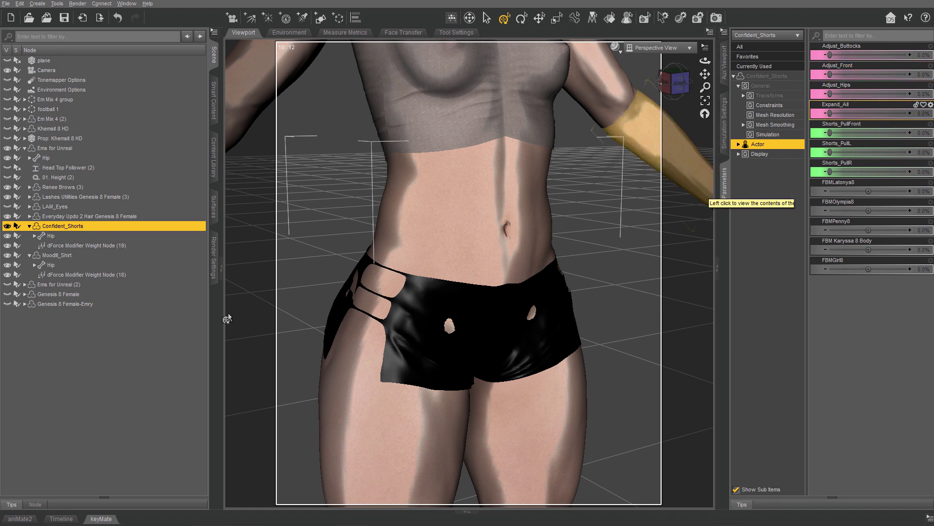
pyautogui.rightClick(726, 190)
pyautogui.moveTo(779, 194)
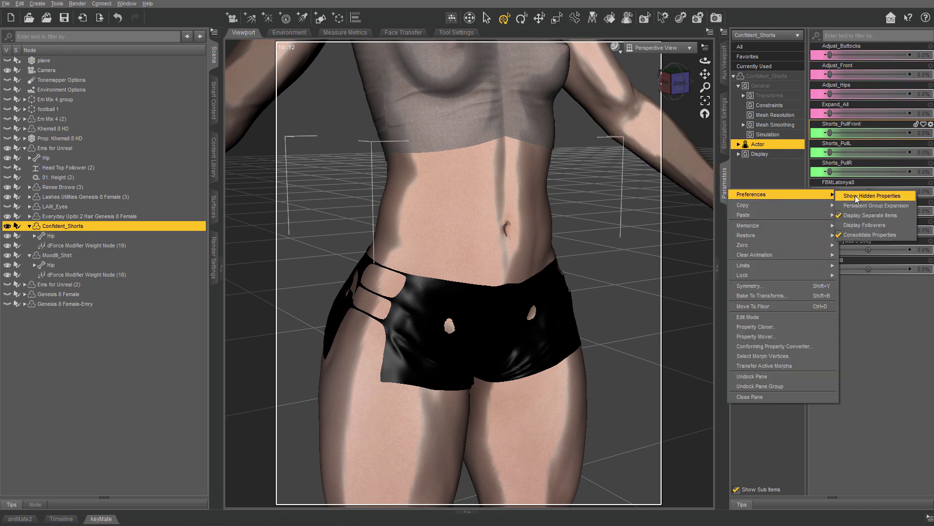
pyautogui.click(846, 195)
pyautogui.click(739, 87)
pyautogui.click(759, 96)
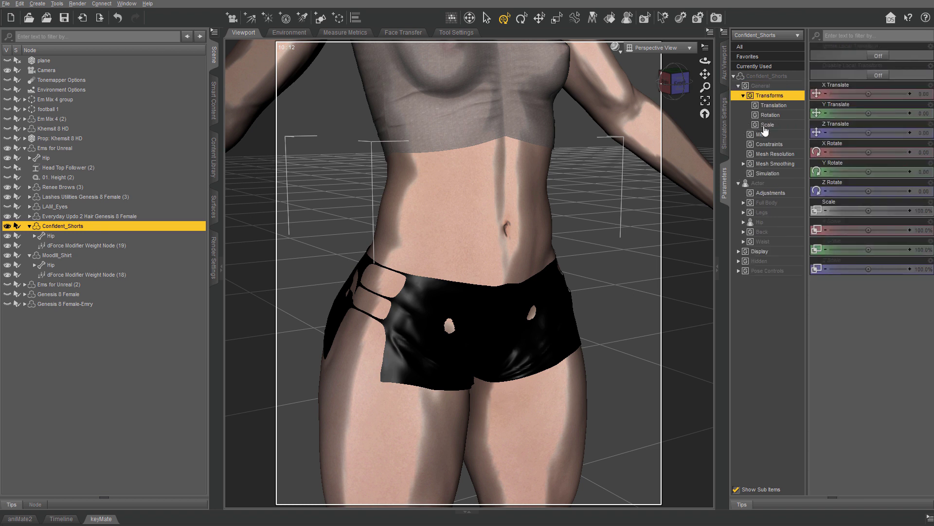
# Try scaling the shorts uniformly to 102.3%, then undo it
pyautogui.click(762, 126)
pyautogui.moveTo(865, 52); pyautogui.dragTo(868, 54)
pyautogui.hotkey('ctrl', 'z')
pyautogui.click(670, 87)
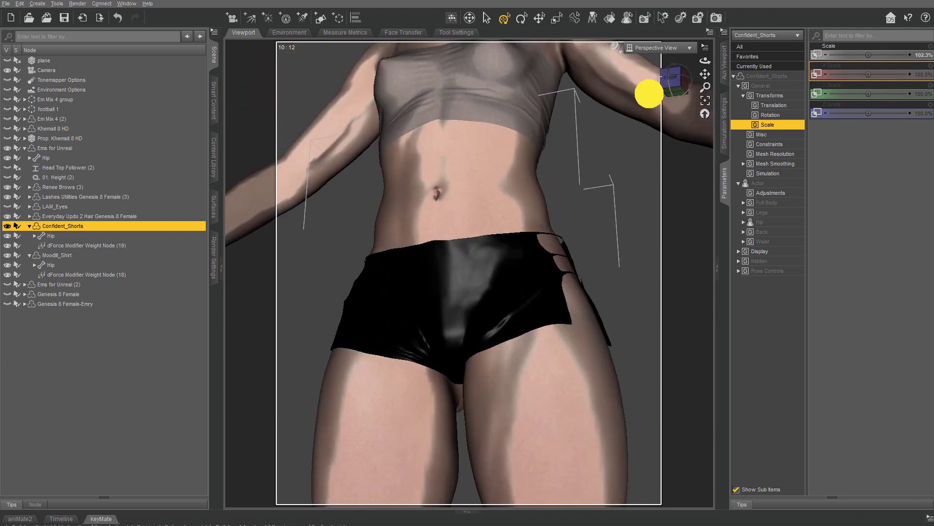
# Try enlarging the shorts with a Z Scale of 102.2% and an X Scale of 101.3%, checking the fit
pyautogui.moveTo(868, 113); pyautogui.dragTo(869, 112)
pyautogui.moveTo(677, 86)
pyautogui.mouseDown()
pyautogui.moveTo(688, 83)
pyautogui.moveTo(677, 86)
pyautogui.mouseUp()
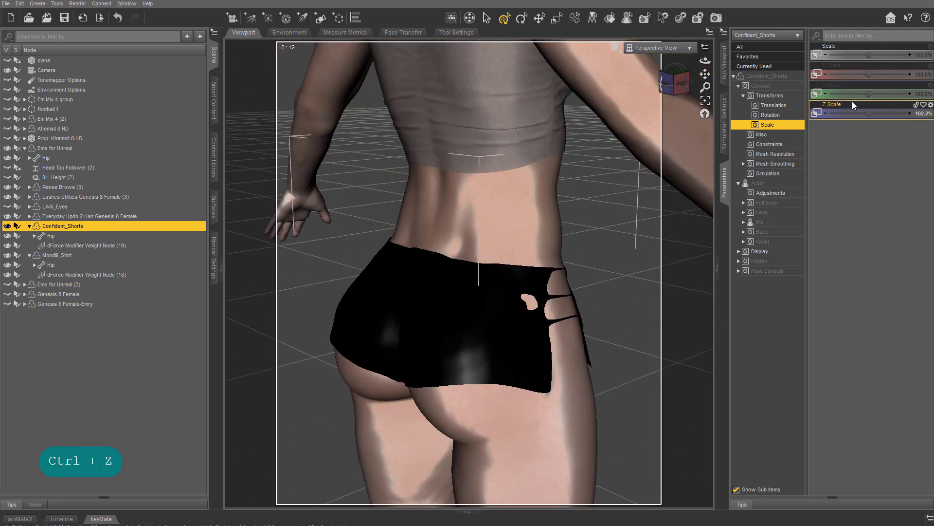
pyautogui.moveTo(869, 74); pyautogui.dragTo(870, 74)
pyautogui.click(678, 81)
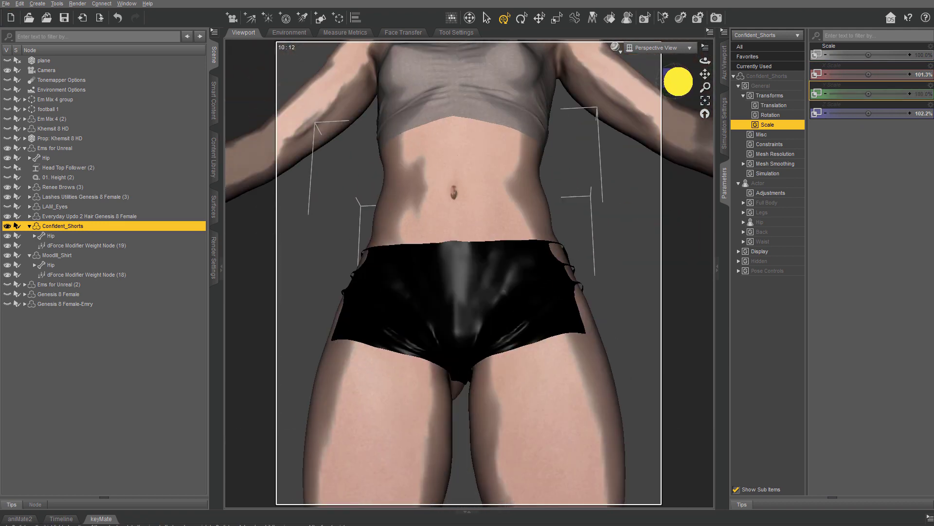
# Undo the shorts' axis scaling and hide the hidden properties again
pyautogui.hotkey('ctrl', 'z')
pyautogui.hotkey('ctrl', 'z')
pyautogui.hotkey('ctrl', 'z')
pyautogui.rightClick(724, 189)
pyautogui.moveTo(773, 196)
pyautogui.click(861, 197)
# Increase the shorts' Expand_All morph until they clear the skin, and enable their mesh smoothing
pyautogui.click(765, 174)
pyautogui.moveTo(831, 113); pyautogui.dragTo(848, 114)
pyautogui.moveTo(677, 80); pyautogui.dragTo(678, 78)
pyautogui.click(775, 154)
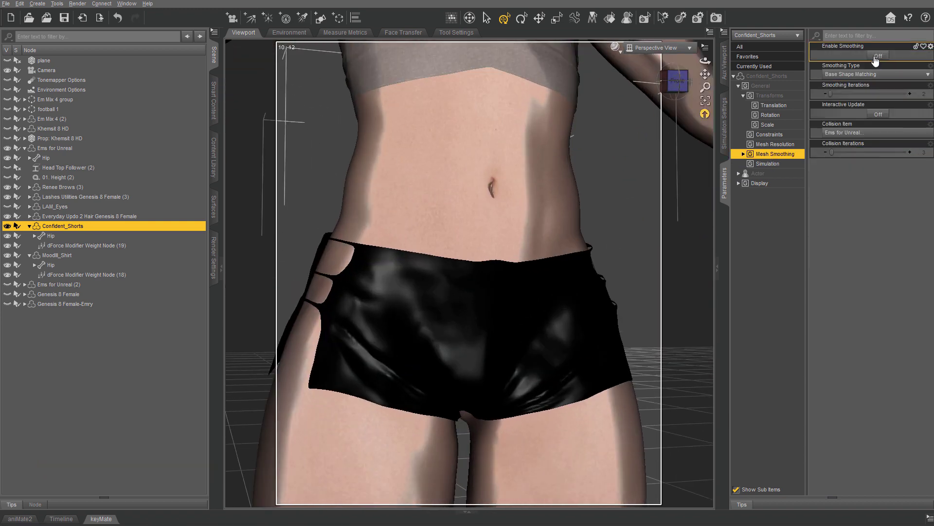
pyautogui.click(879, 56)
# Set the shorts' surface values: Friction 0.2, Self Collide off, Collision Offset 0.06 and Contraction-Expansion Ratio 90%
pyautogui.click(213, 207)
pyautogui.click(22, 83)
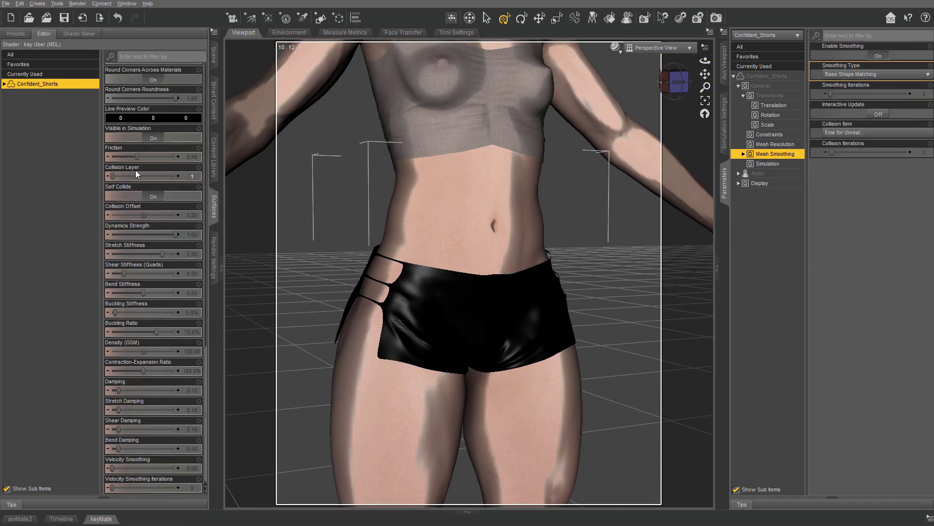
pyautogui.write('.2')
pyautogui.press('Return')
pyautogui.click(190, 215)
pyautogui.write('.06')
pyautogui.press('Return')
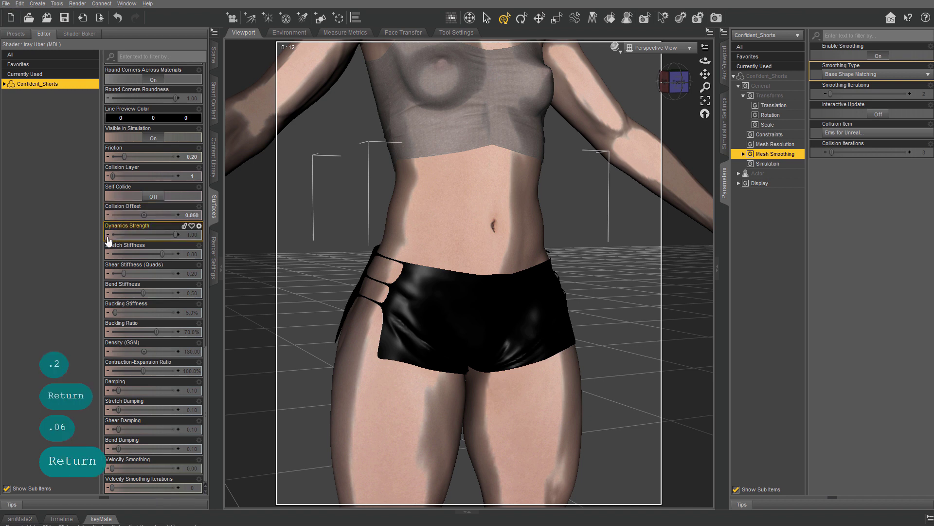
pyautogui.click(188, 371)
pyautogui.write('90')
pyautogui.press('Return')
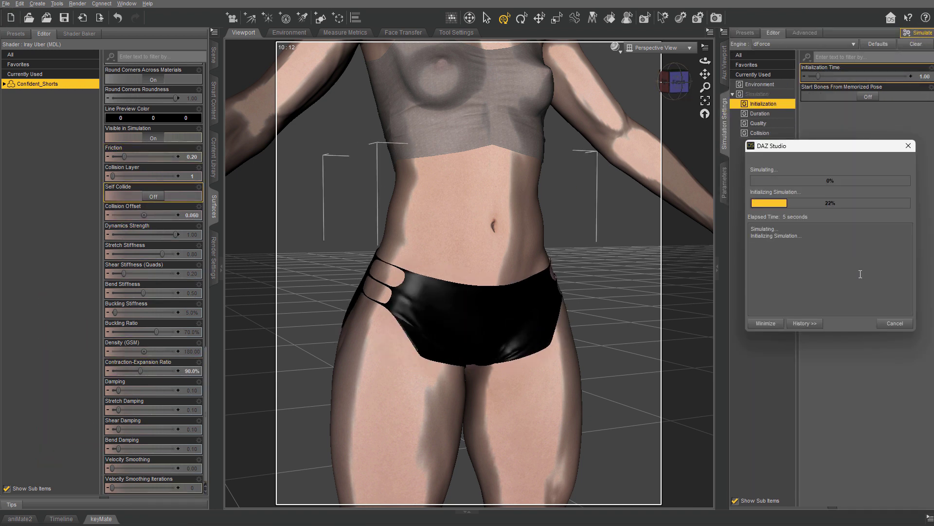
# Stop the running dForce simulation, inspect the shorts from behind and turn on their Freeze Simulation
pyautogui.click(891, 323)
pyautogui.click(675, 84)
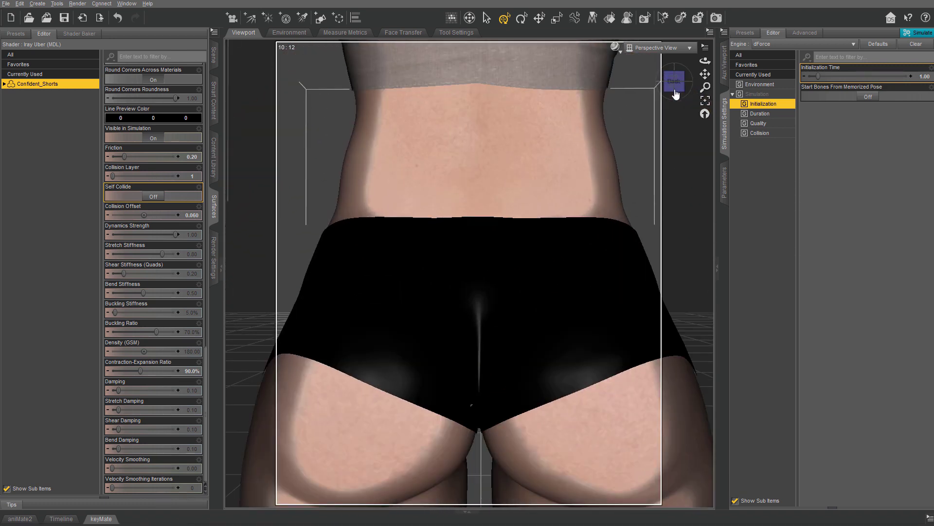
pyautogui.click(676, 86)
pyautogui.click(724, 182)
pyautogui.click(879, 51)
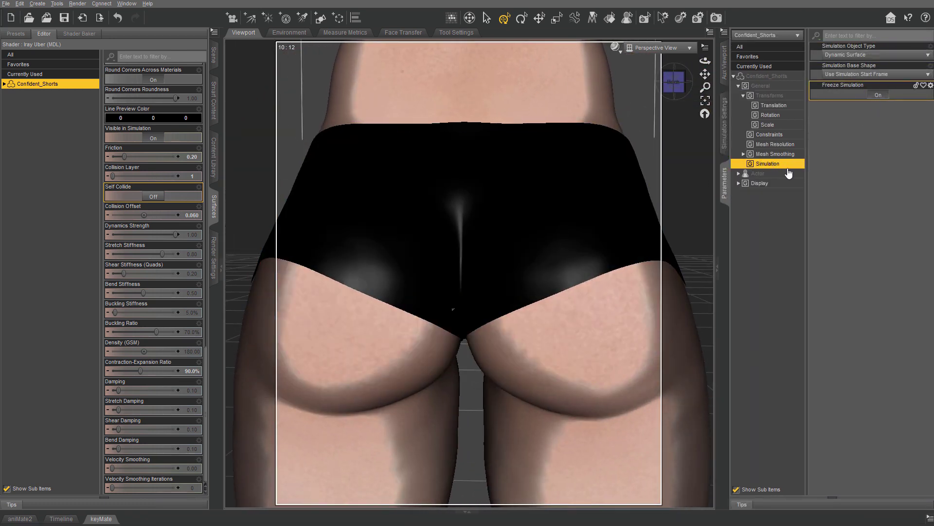
# Add a push modifier to the shorts and set its mesh offset to 0.01
pyautogui.click(19, 3)
pyautogui.moveTo(39, 77)
pyautogui.moveTo(146, 174)
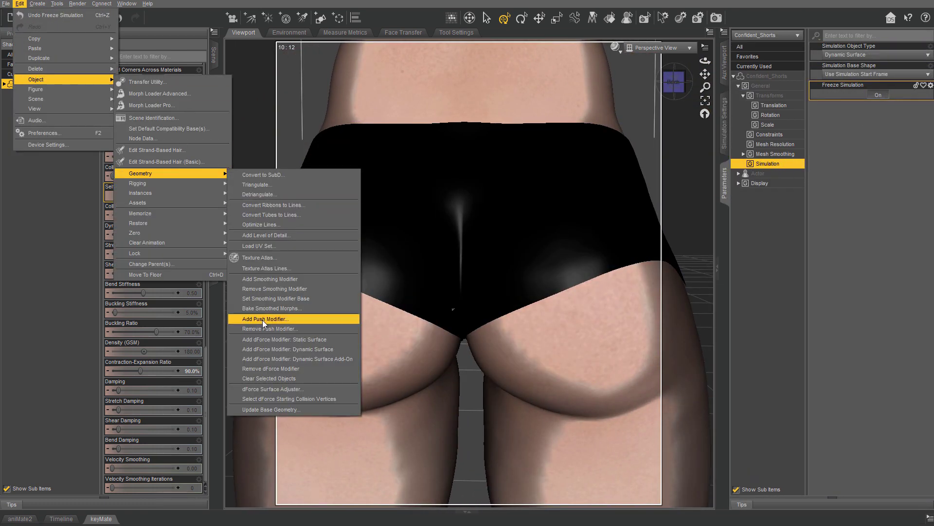
pyautogui.click(271, 316)
pyautogui.click(923, 55)
pyautogui.write('.01')
pyautogui.press('Return')
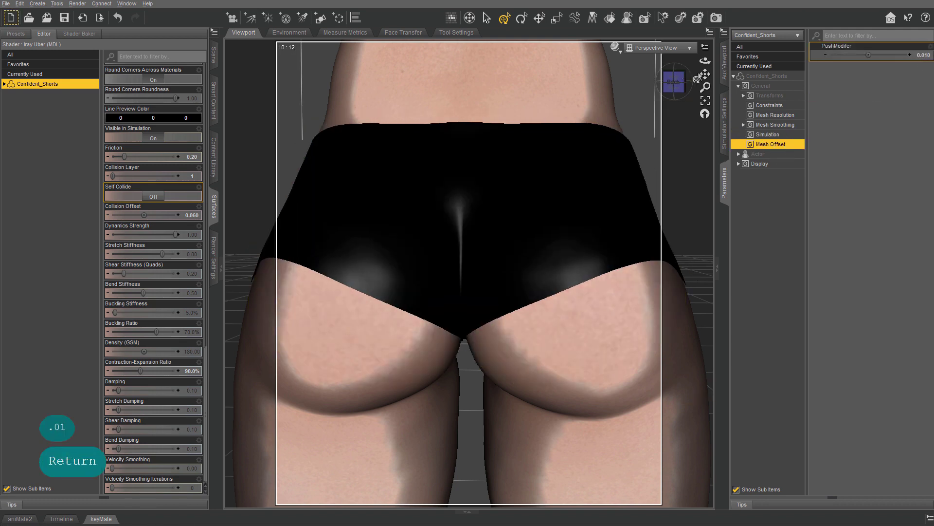
# Examine the drape of the shirt and shorts on the whole character in the rendered preview
pyautogui.click(674, 79)
pyautogui.moveTo(674, 78); pyautogui.dragTo(705, 71)
pyautogui.scroll(-5, 681, 88)
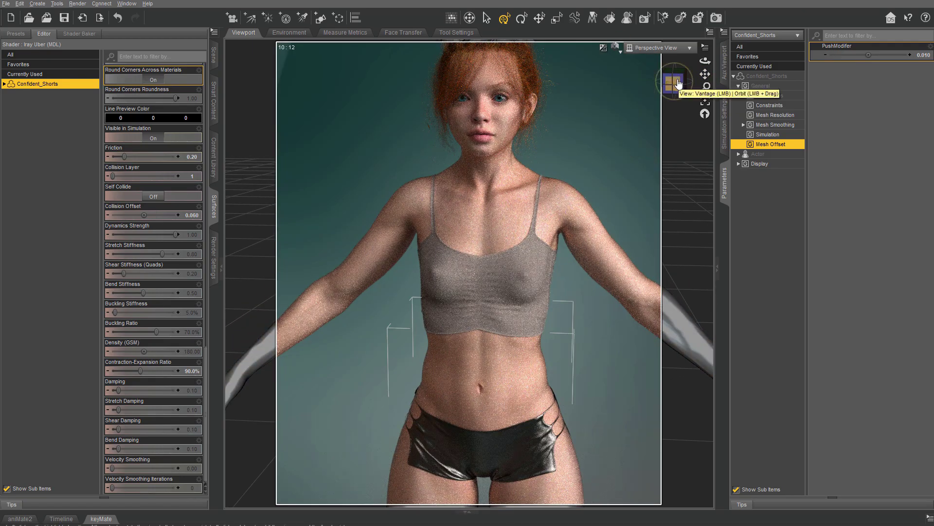
pyautogui.moveTo(678, 83); pyautogui.dragTo(630, 80)
pyautogui.moveTo(694, 90); pyautogui.dragTo(652, 71)
pyautogui.click(678, 83)
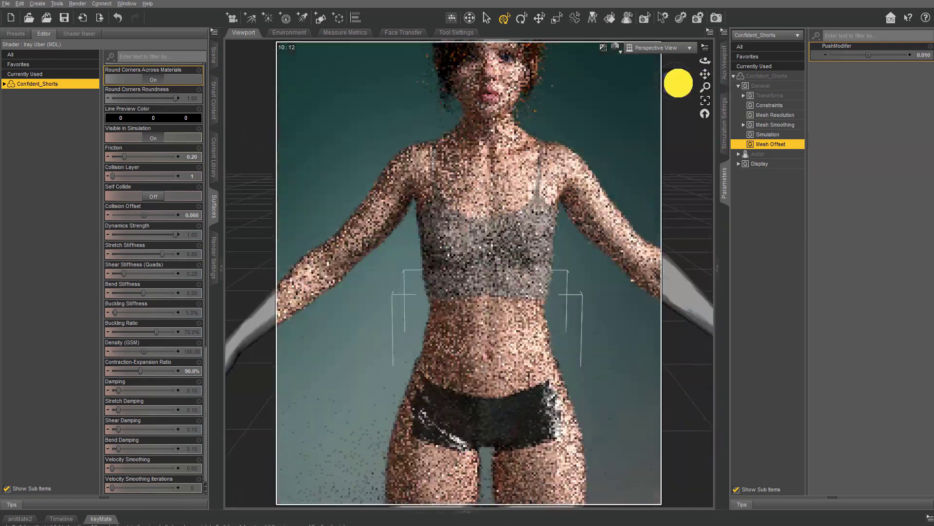
# Rotate the render environment's dome, trying 30.13 and settling on 52.33, and inspect the lighting on the character
pyautogui.click(212, 264)
pyautogui.click(43, 32)
pyautogui.click(30, 182)
pyautogui.click(75, 407)
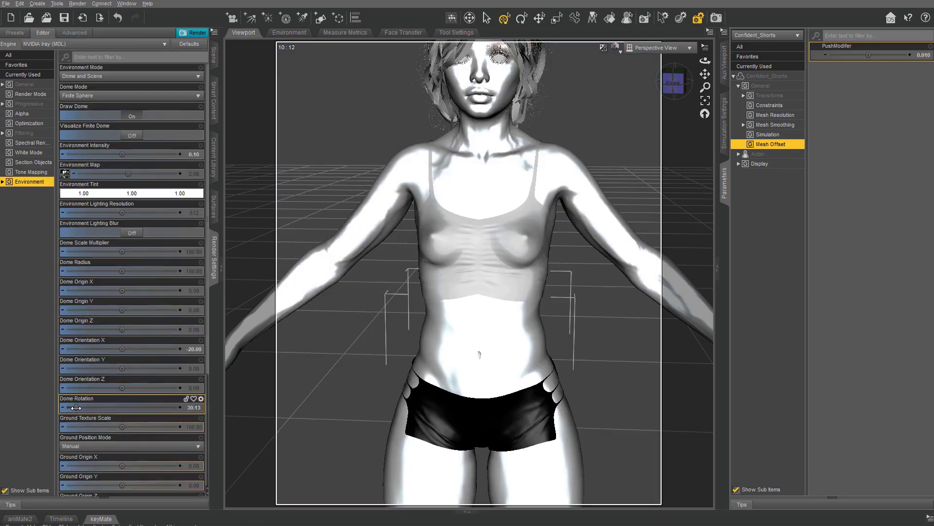
pyautogui.scroll(-3, 424, 299)
pyautogui.moveTo(684, 88)
pyautogui.mouseDown()
pyautogui.moveTo(651, 81)
pyautogui.moveTo(673, 87)
pyautogui.mouseUp()
pyautogui.click(671, 83)
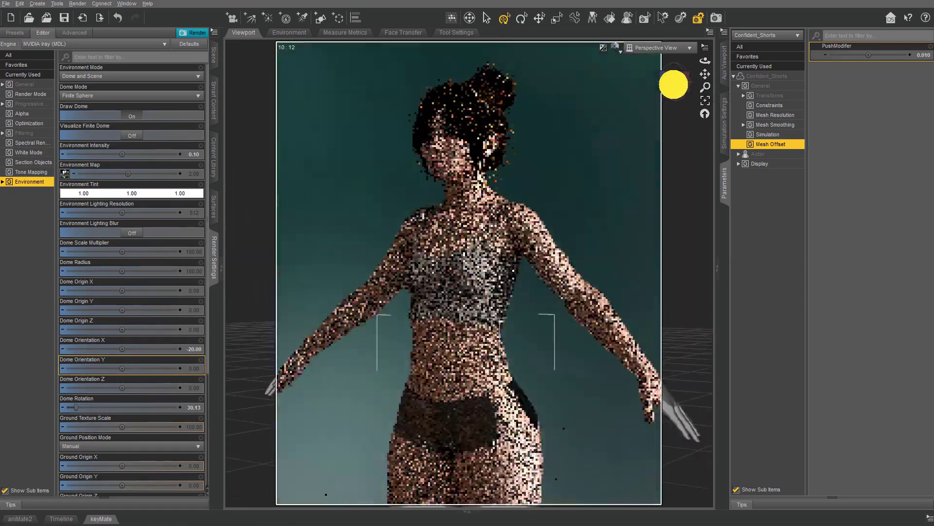
pyautogui.click(83, 407)
pyautogui.scroll(4, 438, 253)
pyautogui.moveTo(705, 74); pyautogui.dragTo(704, 76)
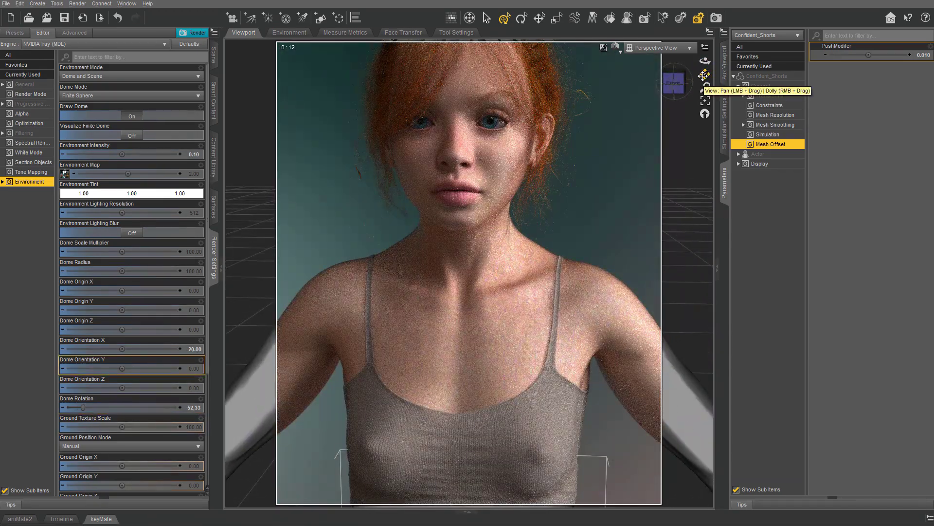
# Switch the viewport from the rendered preview back to a textured draw style and frame the shirt
pyautogui.click(617, 48)
pyautogui.click(609, 139)
pyautogui.scroll(-4, 673, 127)
pyautogui.moveTo(705, 74); pyautogui.dragTo(705, 74)
pyautogui.moveTo(679, 82); pyautogui.dragTo(686, 81)
# Activate the Node Weight Map Brush on the shirt and select its dForce Modifier Weight Node to show the weights
pyautogui.click(212, 54)
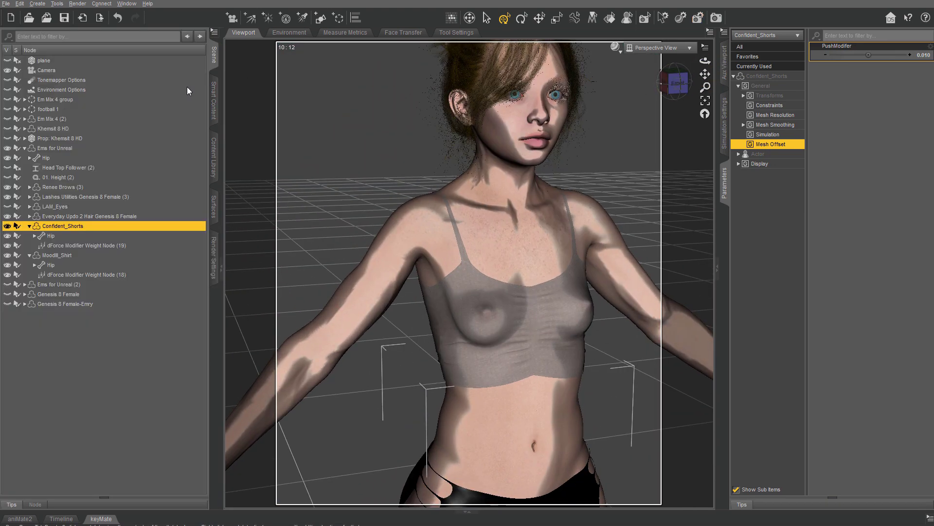
pyautogui.click(56, 255)
pyautogui.click(57, 3)
pyautogui.click(78, 156)
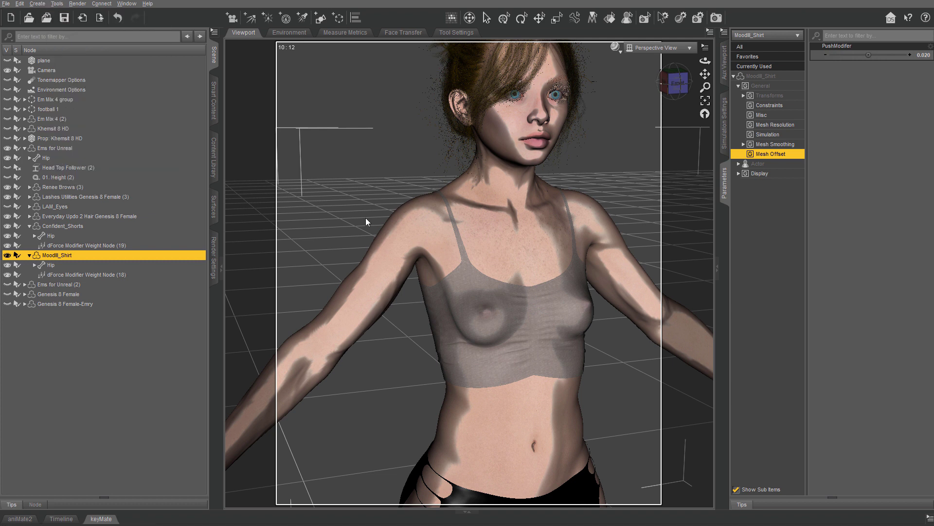
pyautogui.click(83, 275)
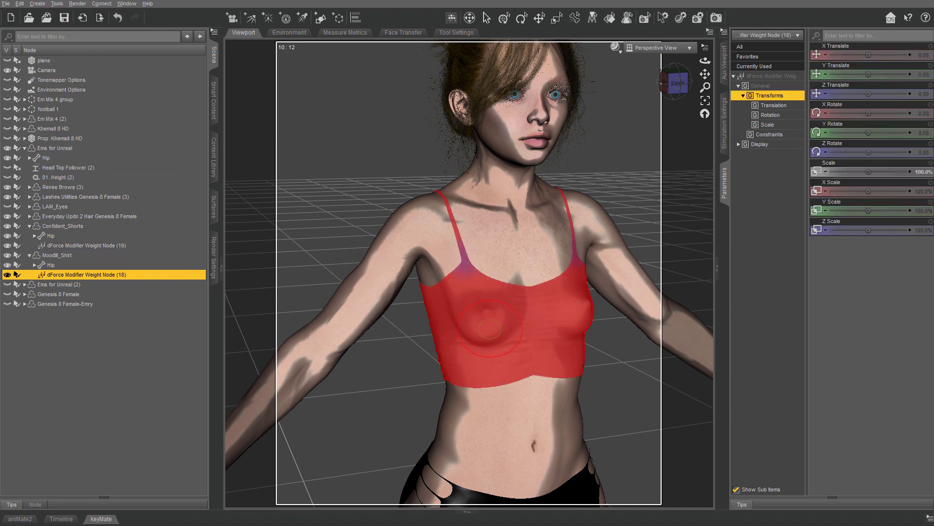
pyautogui.moveTo(670, 81)
pyautogui.mouseDown()
pyautogui.moveTo(706, 82)
pyautogui.moveTo(669, 87)
pyautogui.moveTo(451, 274)
pyautogui.mouseUp()
pyautogui.scroll(3, 700, 73)
# Activate the Geometry Editor on the shirt and try Drag Selection on a small patch of polygons on its front
pyautogui.click(57, 4)
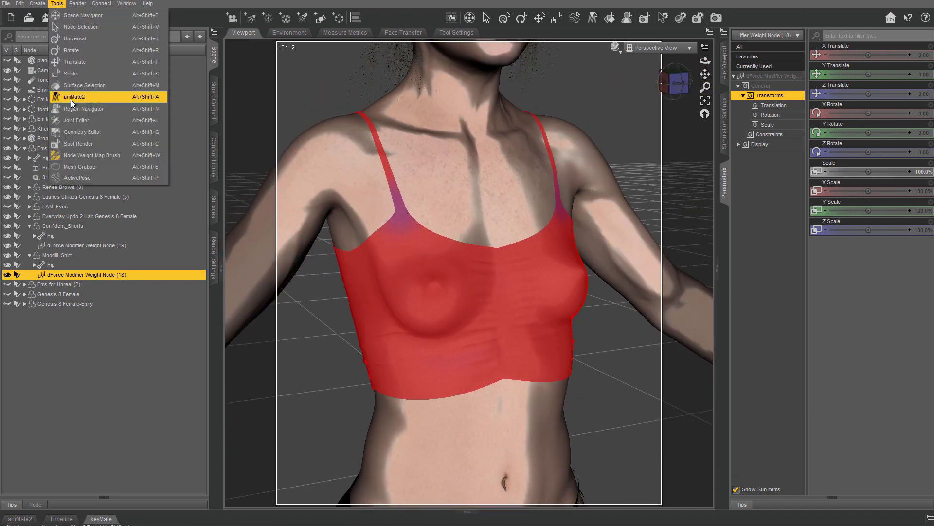
pyautogui.click(81, 132)
pyautogui.scroll(2, 438, 268)
pyautogui.rightClick(473, 272)
pyautogui.moveTo(510, 330)
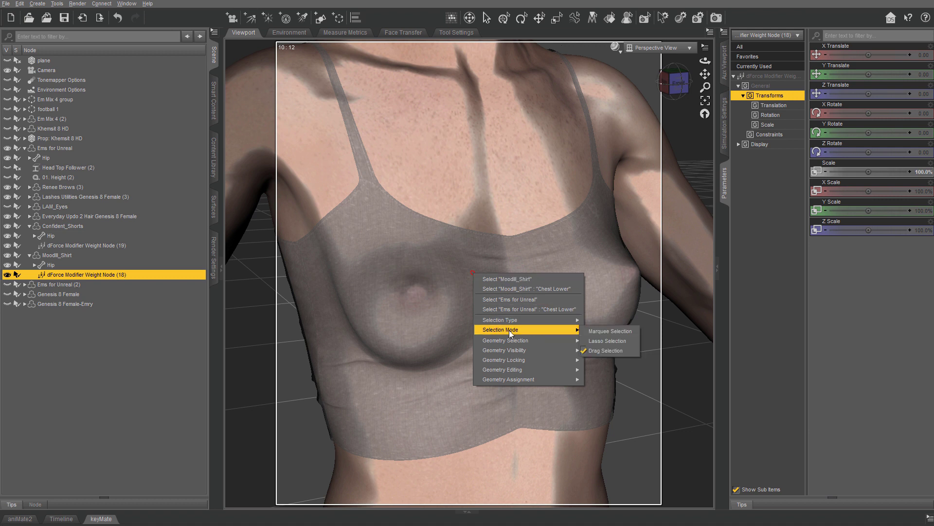
pyautogui.click(462, 291)
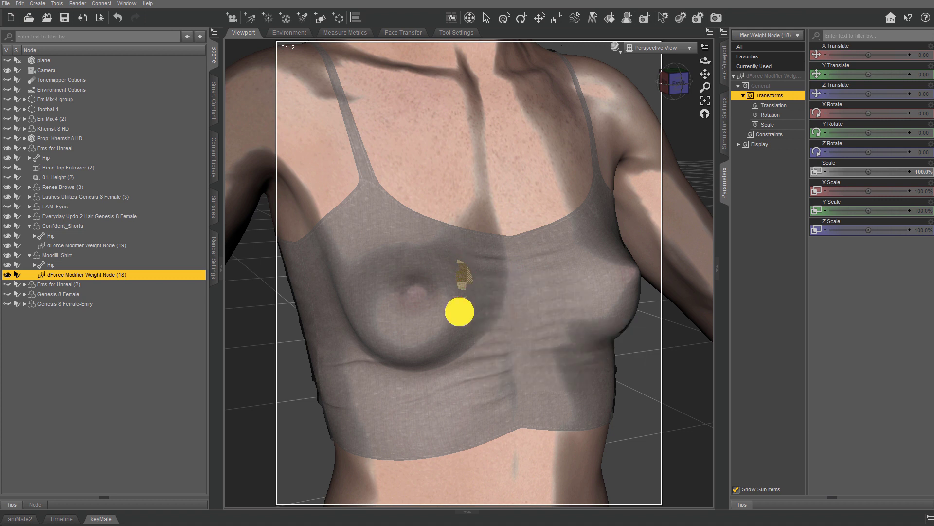
# Select the strip of polygons along the shirt's front hem and create a surface from them named Bottom trim
pyautogui.moveTo(507, 428)
pyautogui.mouseDown()
pyautogui.moveTo(378, 451)
pyautogui.moveTo(513, 421)
pyautogui.moveTo(418, 455)
pyautogui.moveTo(586, 412)
pyautogui.mouseUp()
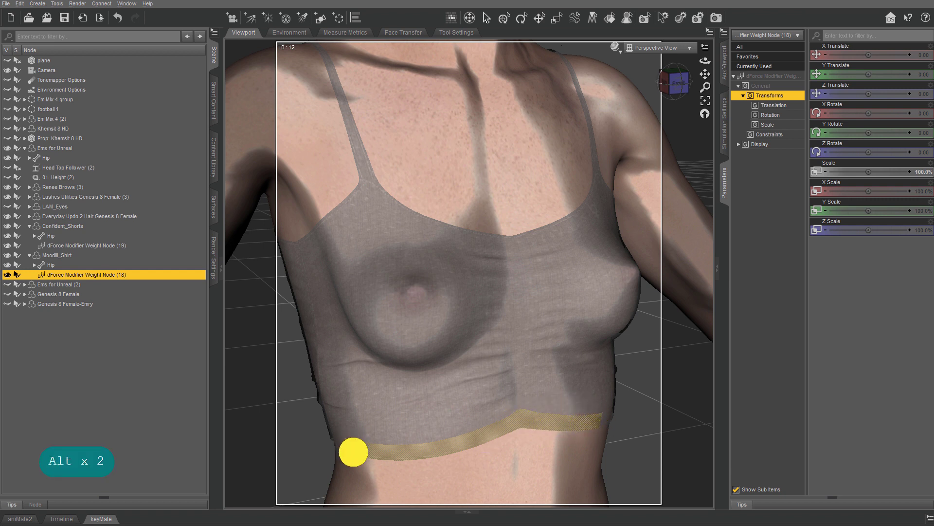
pyautogui.moveTo(350, 452); pyautogui.dragTo(413, 409)
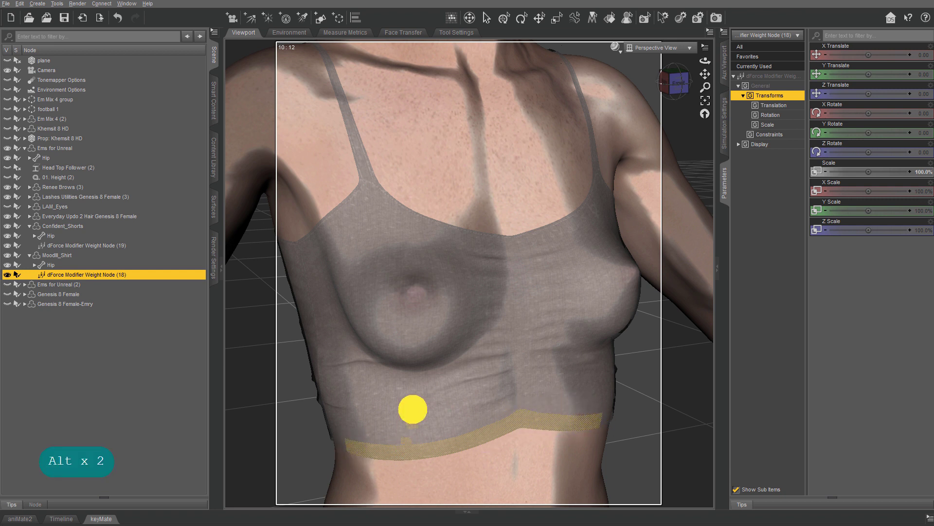
pyautogui.rightClick(506, 422)
pyautogui.moveTo(559, 523)
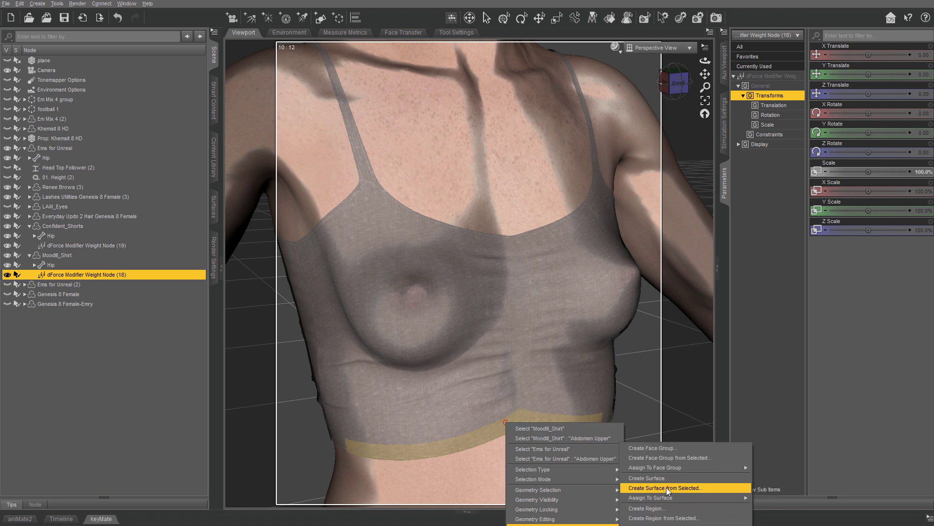
pyautogui.click(708, 487)
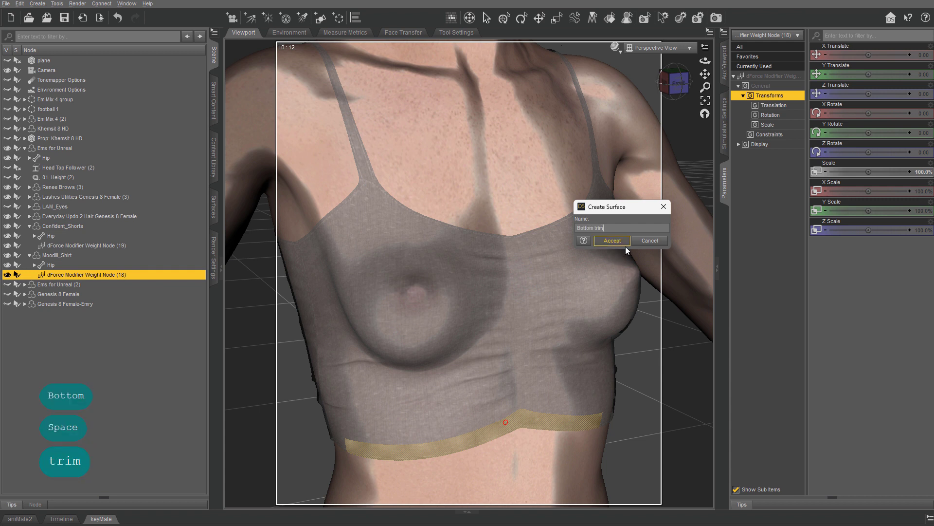
pyautogui.click(607, 243)
# Undo the last two polygon selection edits on the shirt
pyautogui.click(19, 4)
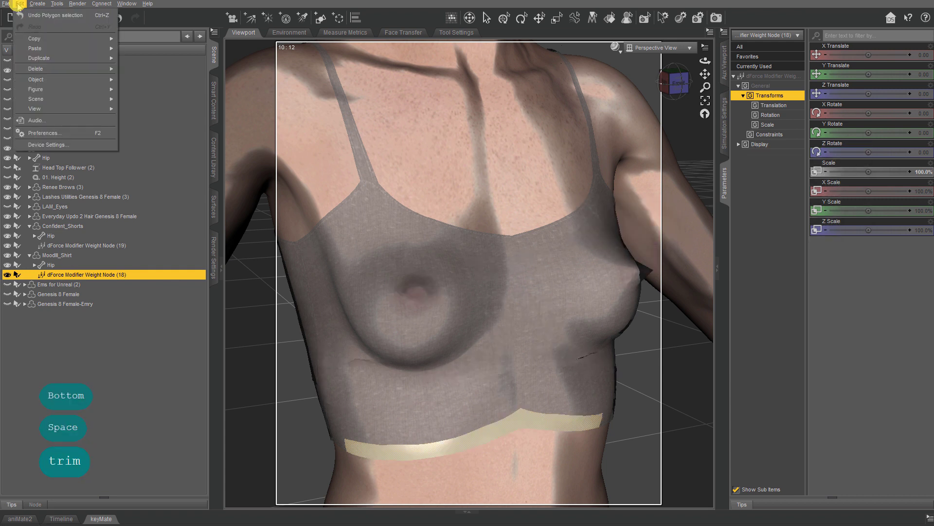
pyautogui.click(37, 15)
pyautogui.click(20, 3)
pyautogui.click(33, 18)
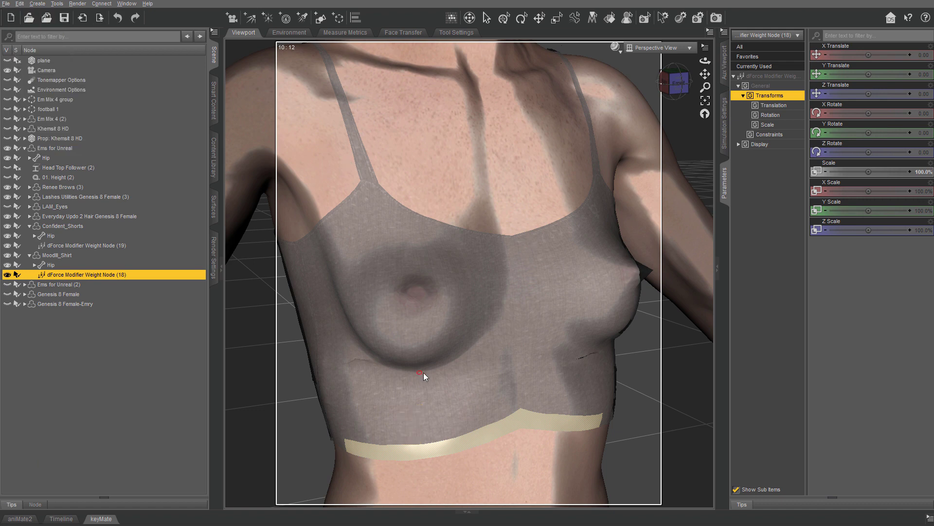
# Select the shirt's Bottom trim surface and set its Opacity Strength to 0% to hide the hem strip
pyautogui.click(96, 255)
pyautogui.click(214, 207)
pyautogui.click(55, 94)
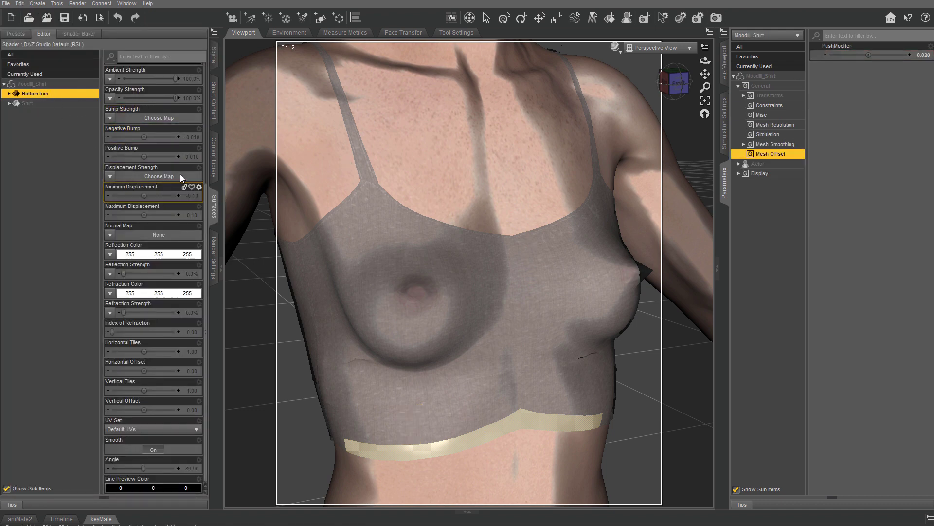
pyautogui.click(217, 57)
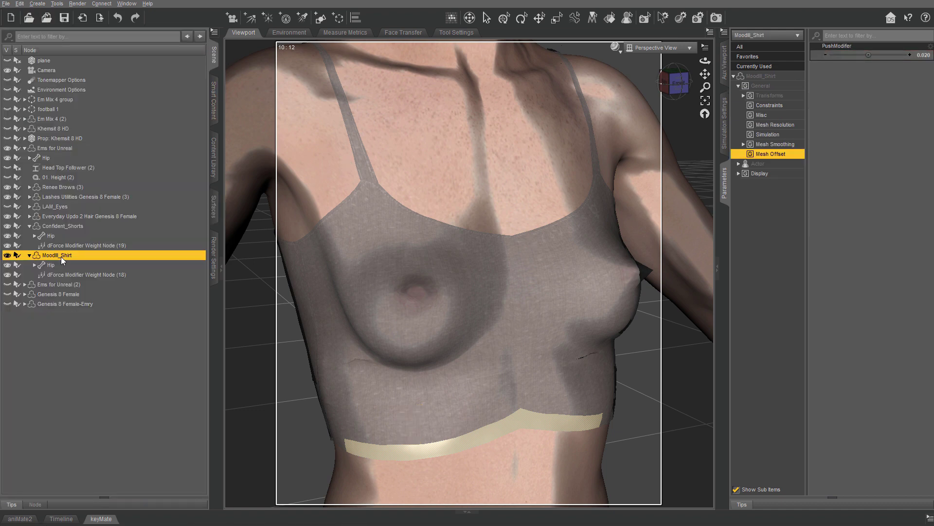
pyautogui.click(215, 211)
pyautogui.click(111, 265)
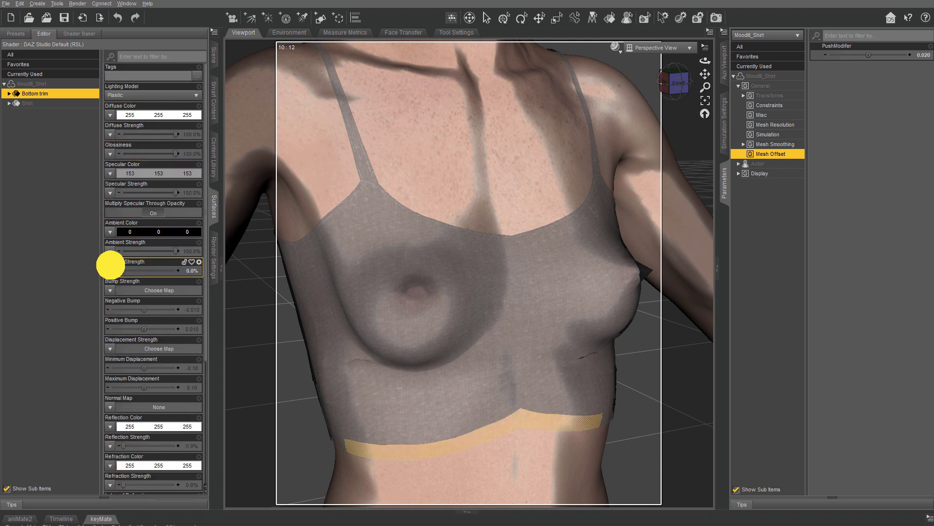
# Clear the polygon selection on the shirt's hem
pyautogui.rightClick(384, 277)
pyautogui.moveTo(436, 338)
pyautogui.click(513, 349)
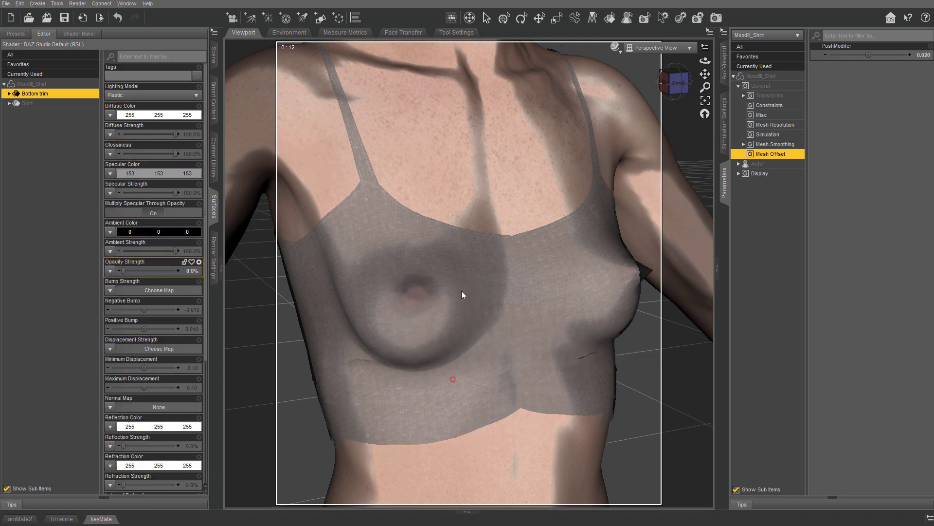